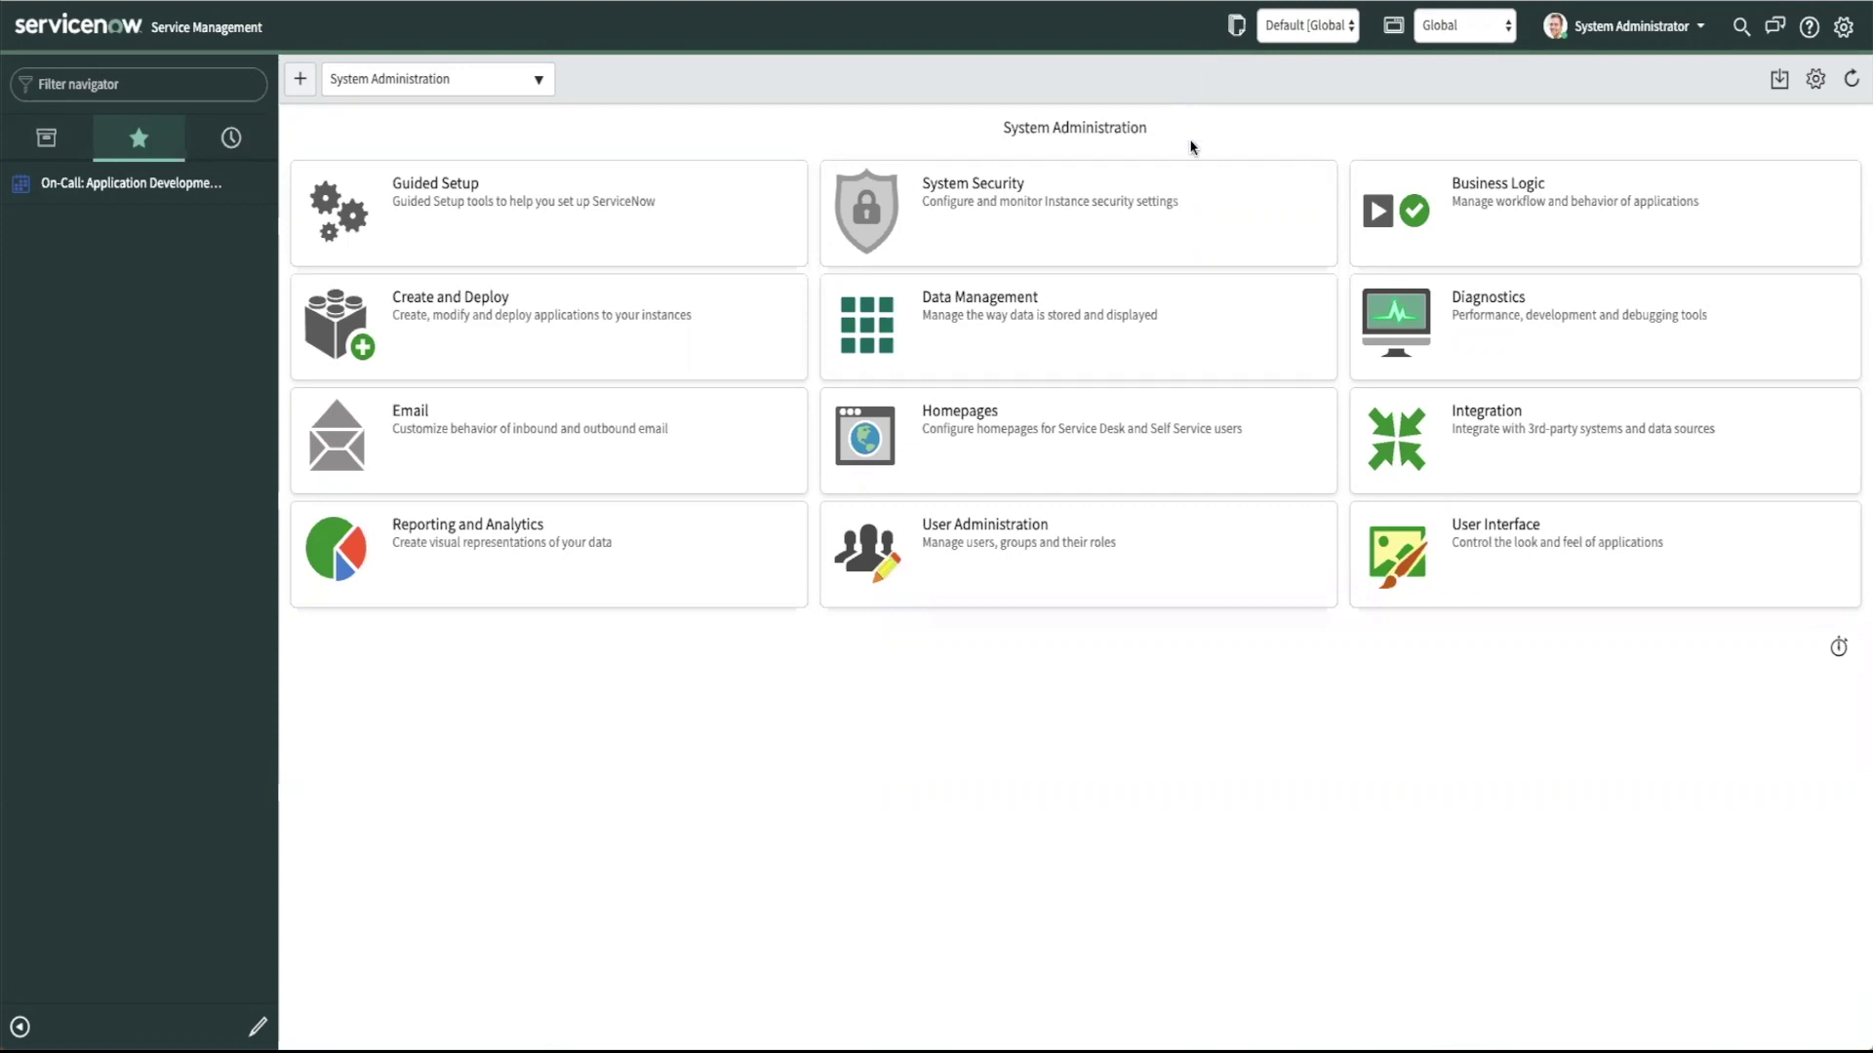
Search the Plugins list for 'remote table' and confirm the Remote Tables plugin shows Installed
left_click(89, 90)
type("plugins")
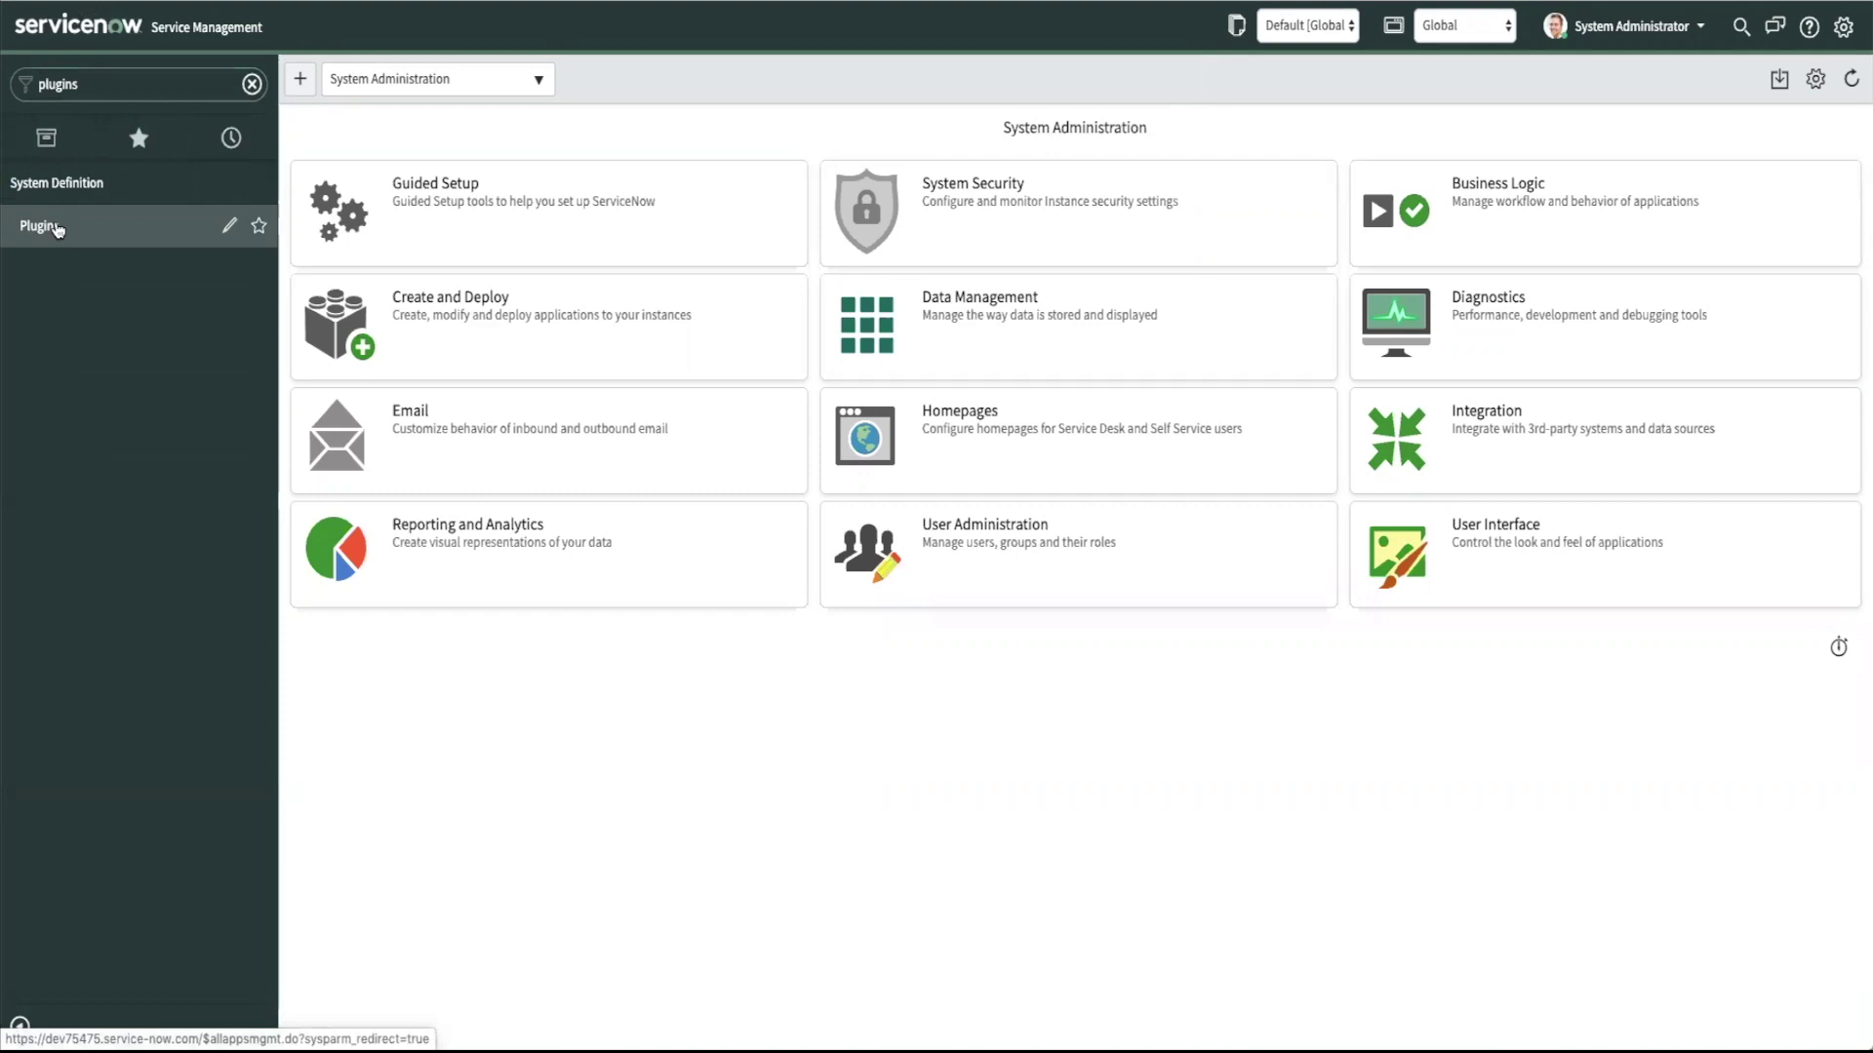
left_click(41, 226)
left_click(827, 137)
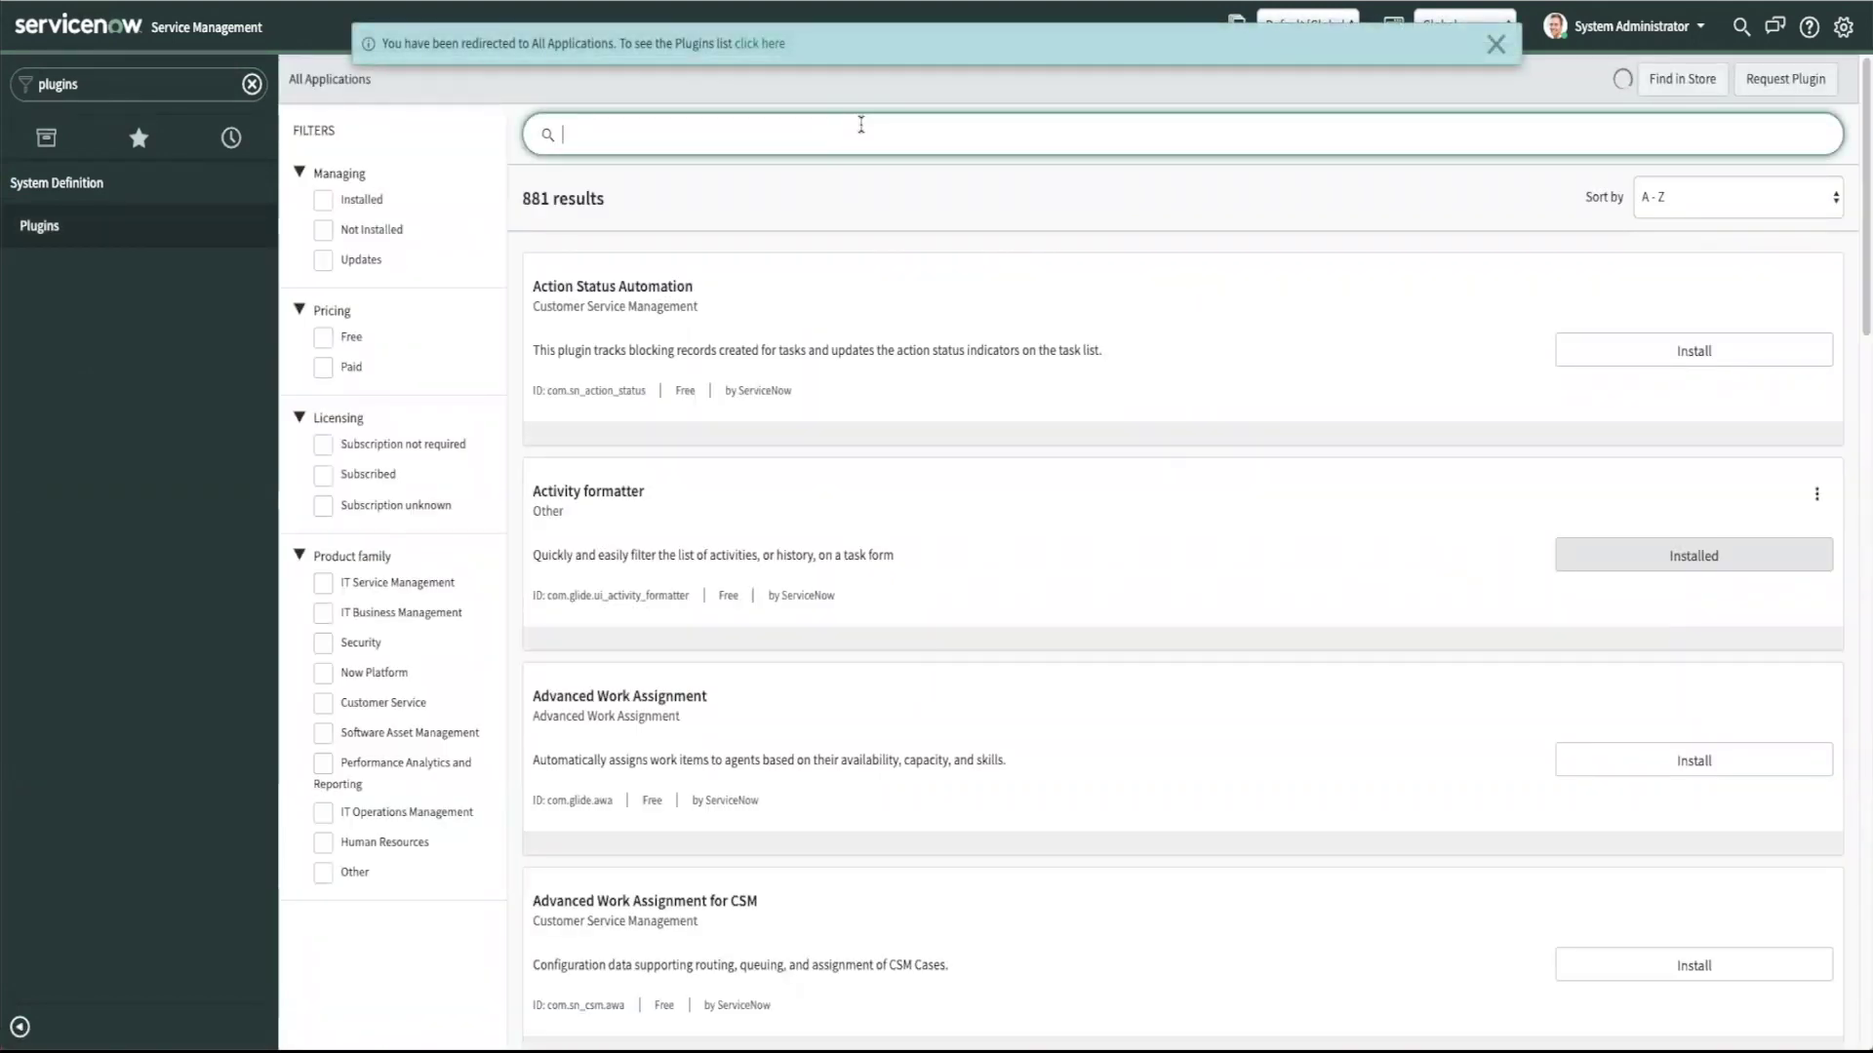
type("remote table")
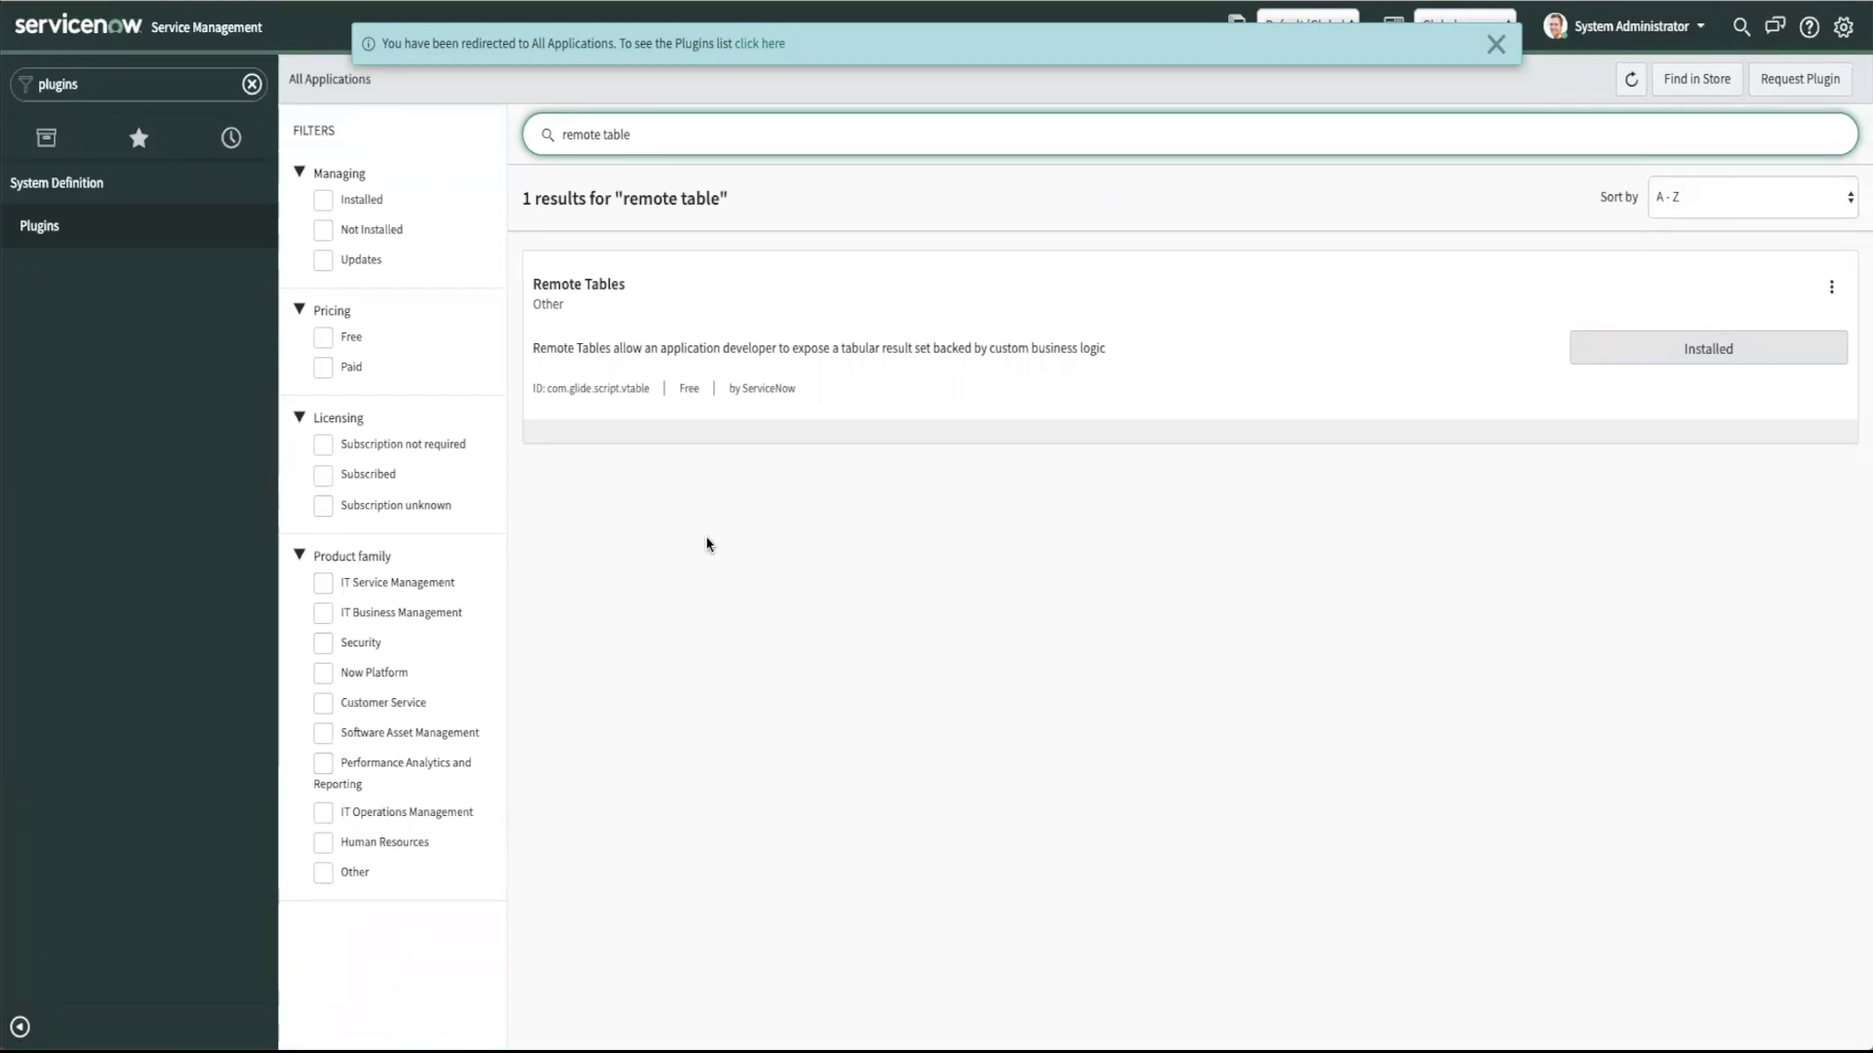
left_click(1094, 361)
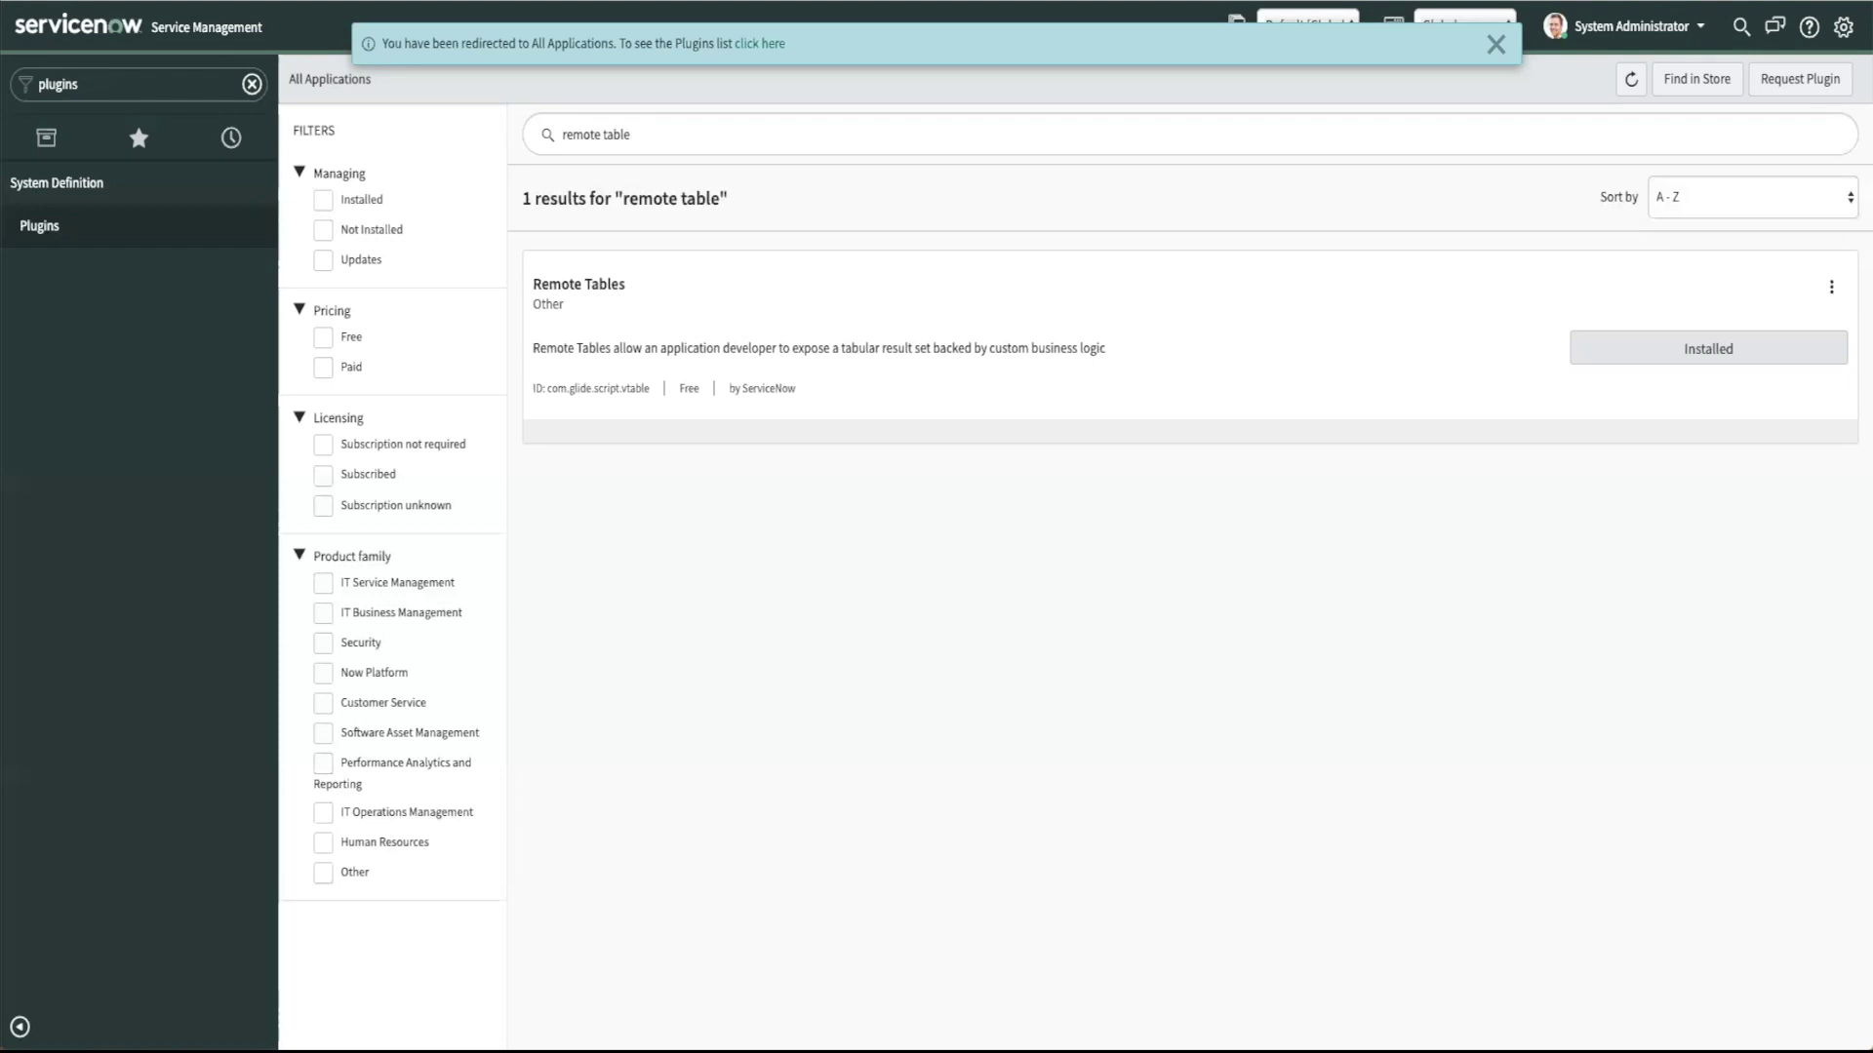
Filter the navigator for 'remote table' and open Remote Tables > Tables
double_click(161, 85)
type("remote table")
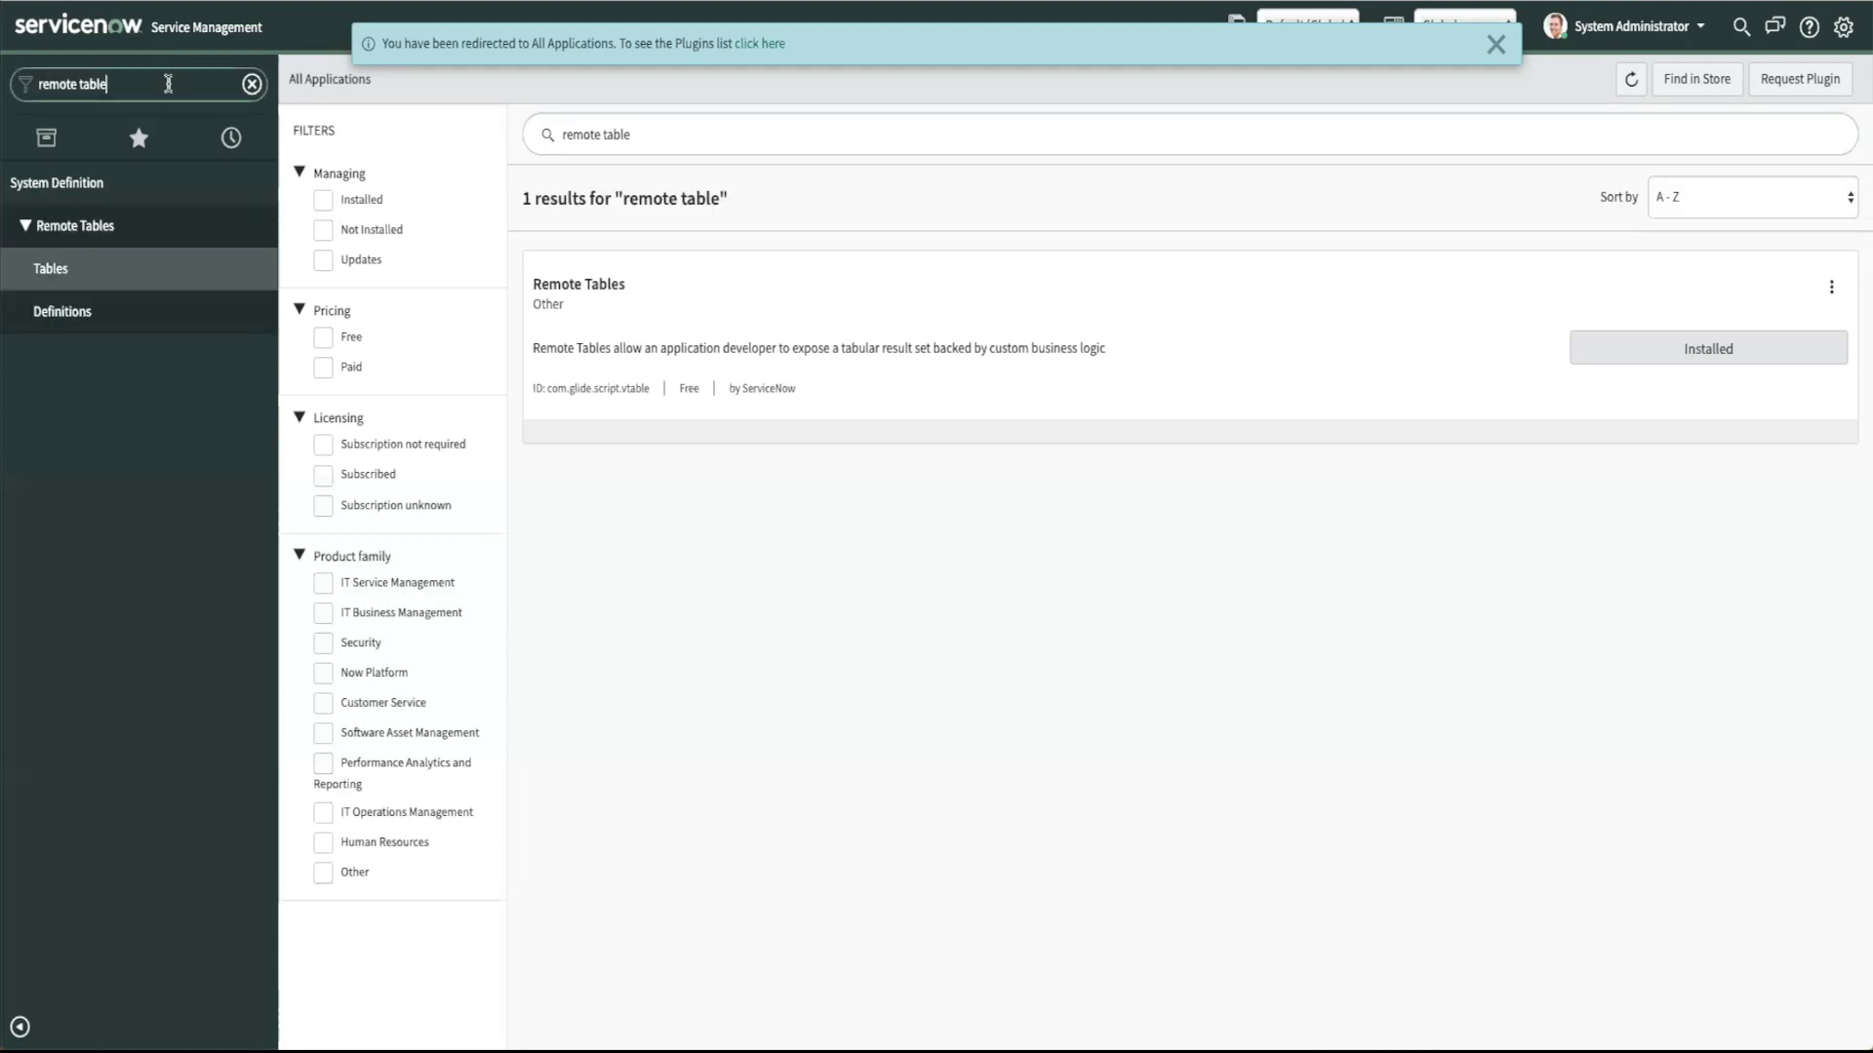
left_click(89, 273)
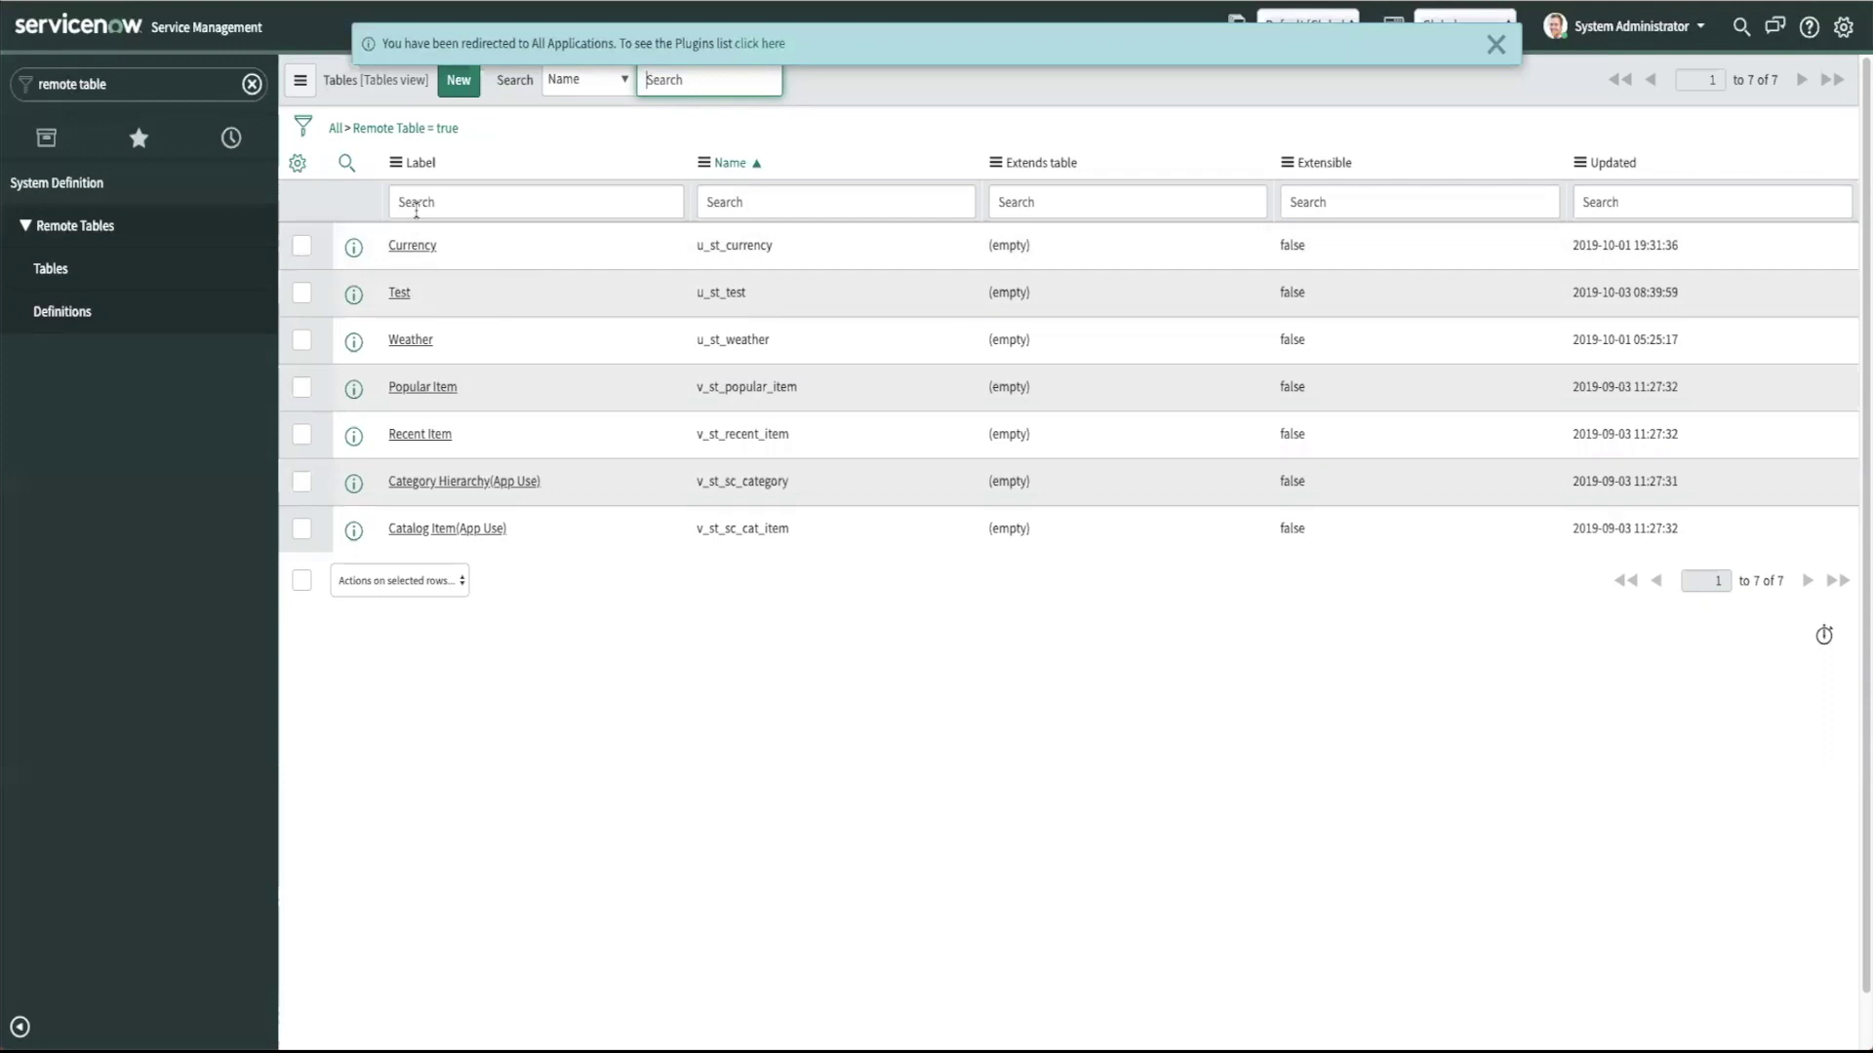
Create a new remote table labelled 'test 2', letting its name auto-fill as u_st_test_2
left_click(458, 80)
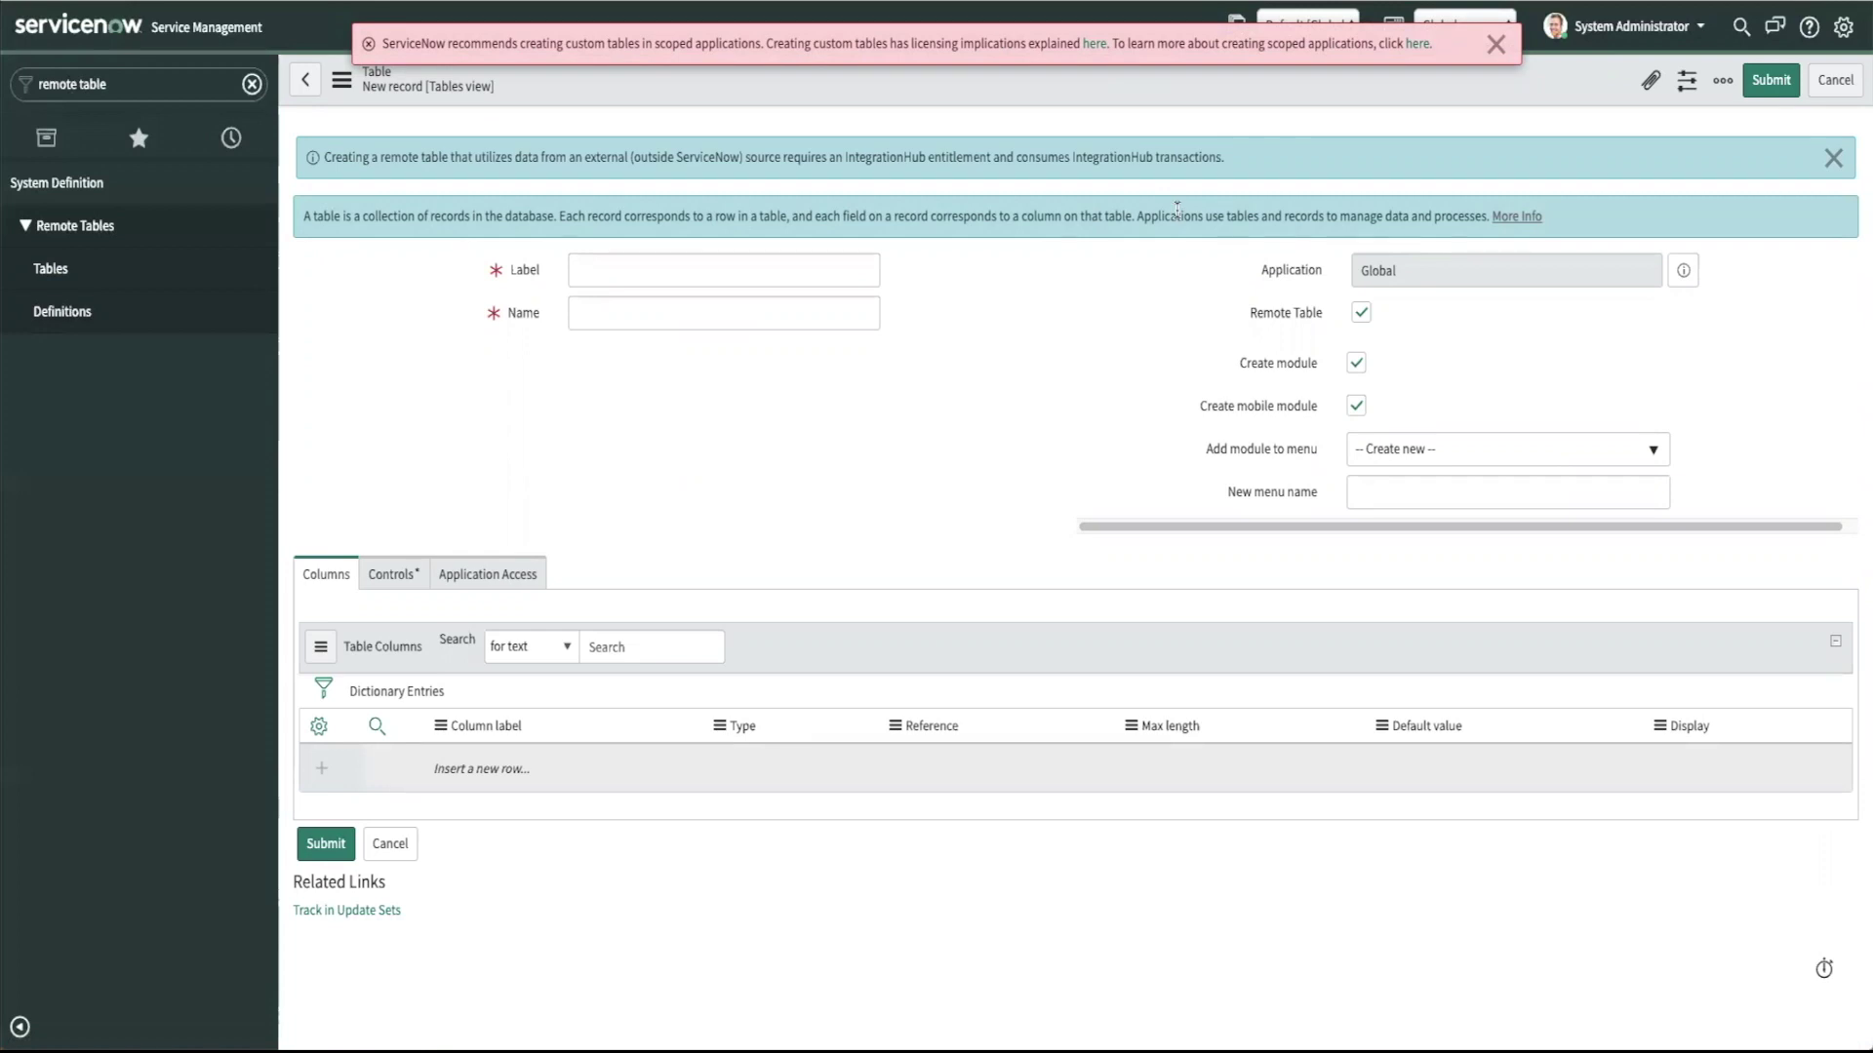
left_click(1495, 44)
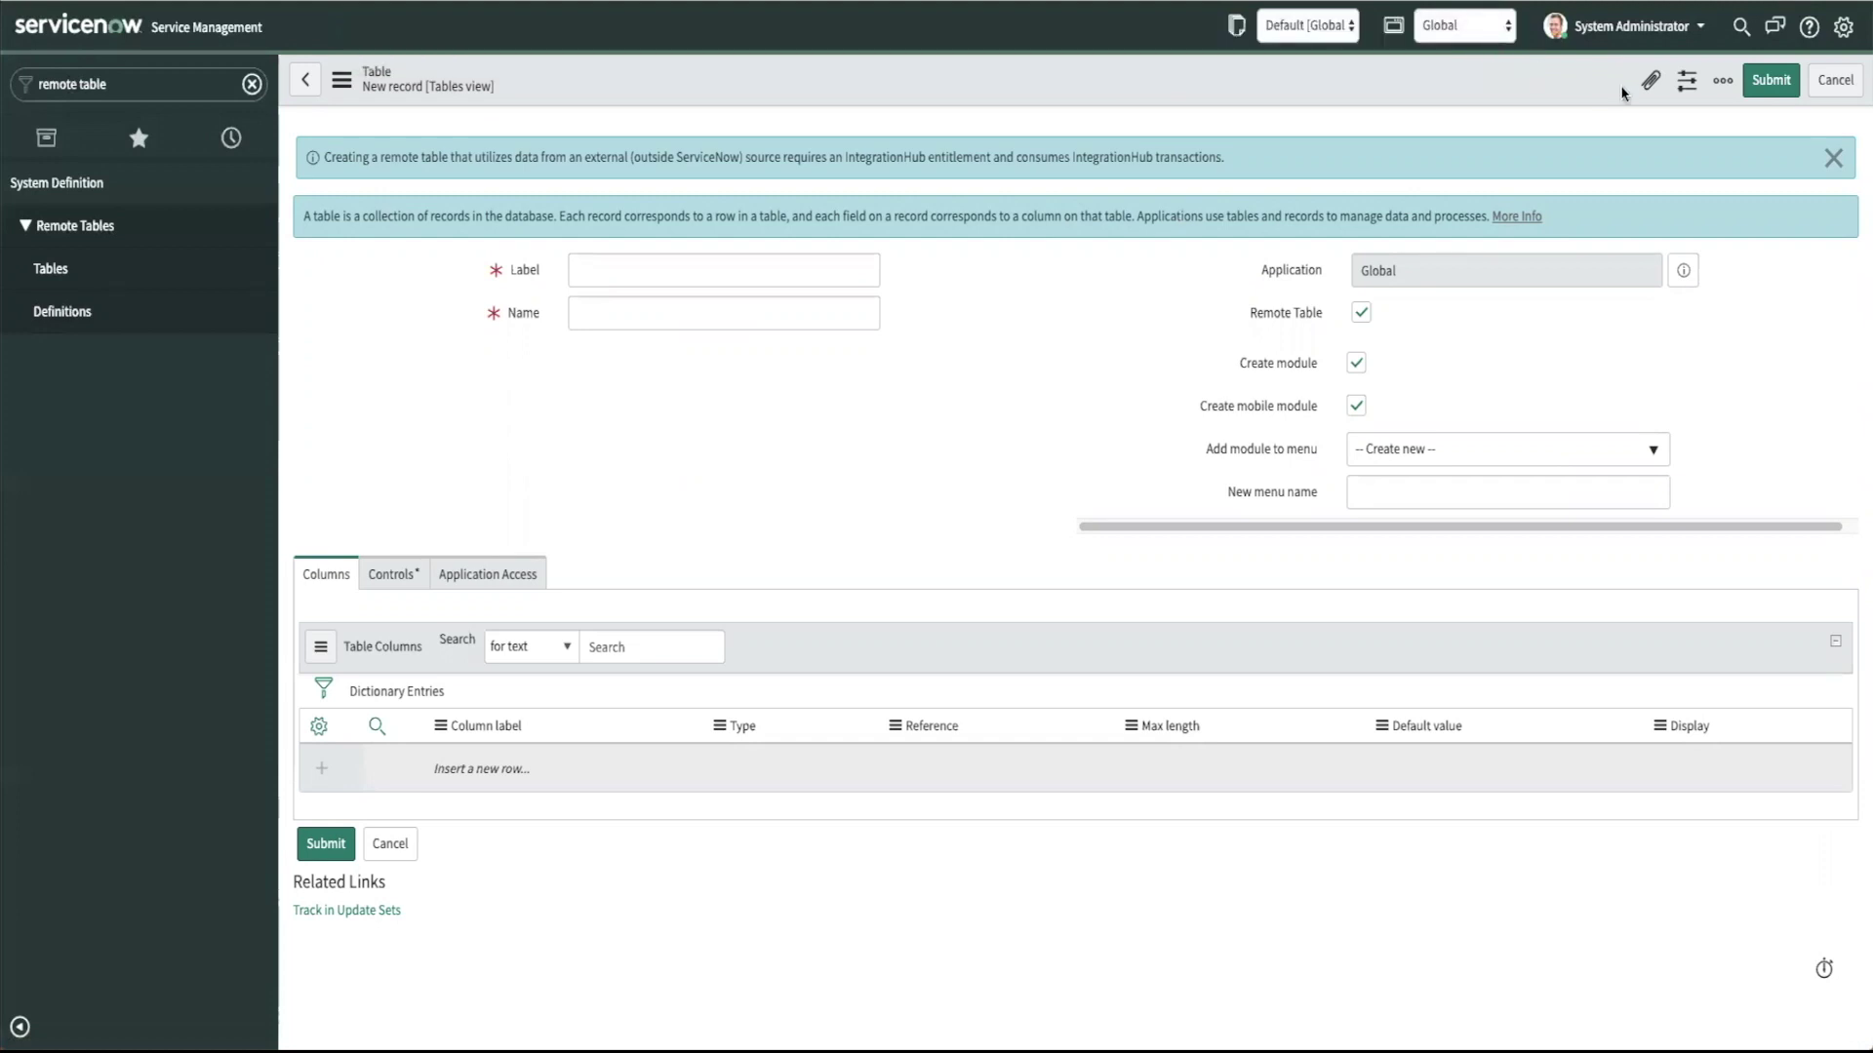
left_click(1833, 158)
left_click(627, 217)
type("test 2")
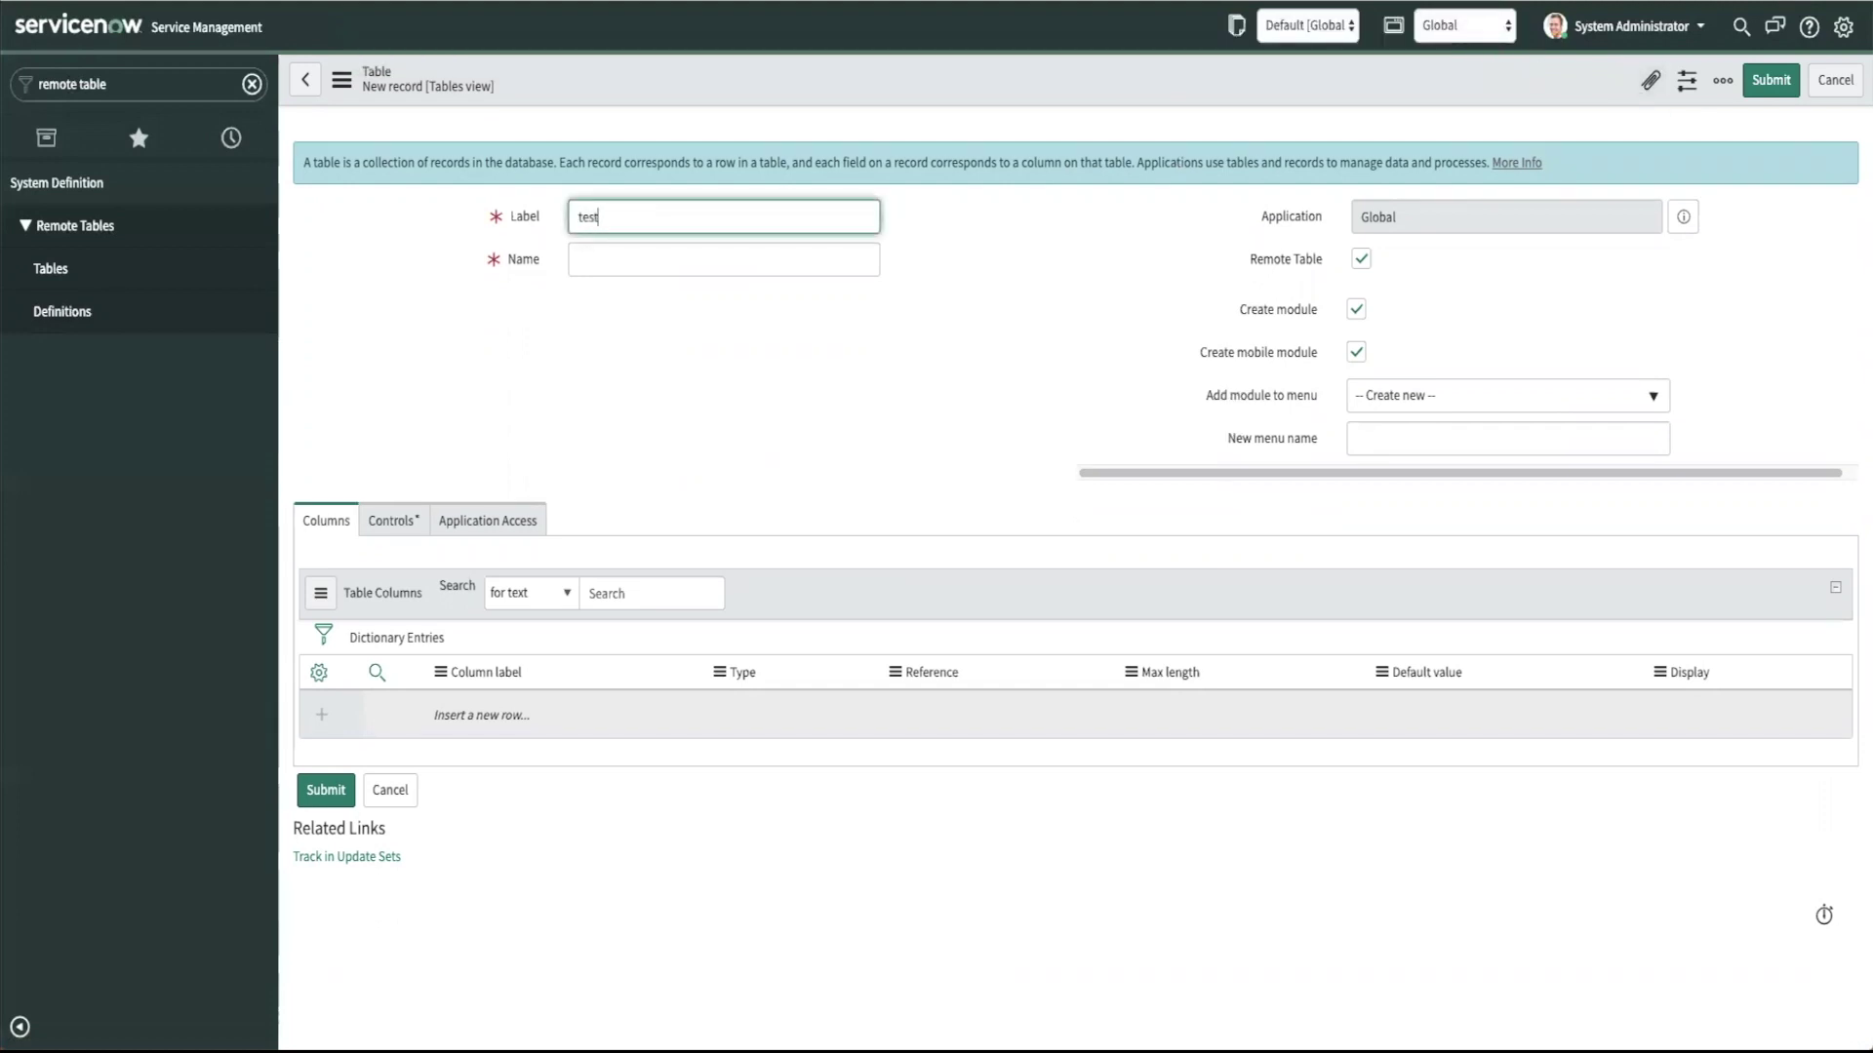
left_click(471, 263)
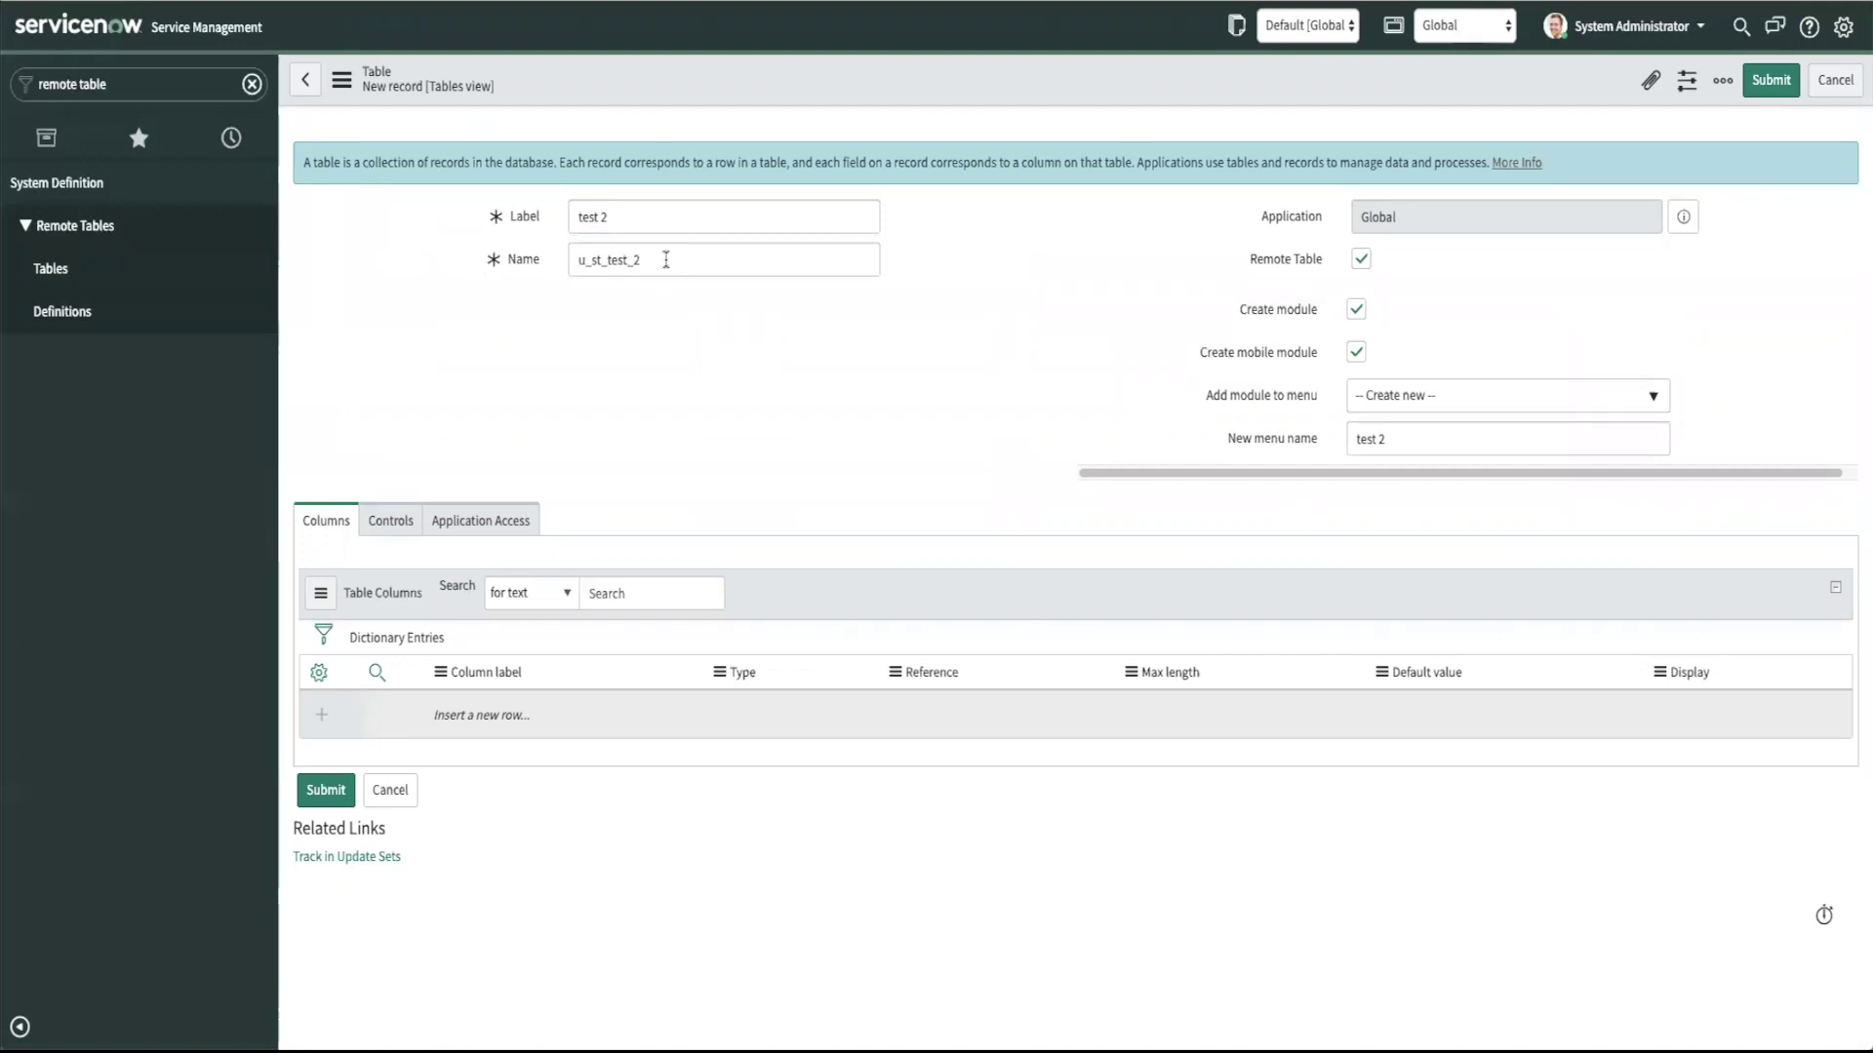
left_click(1756, 84)
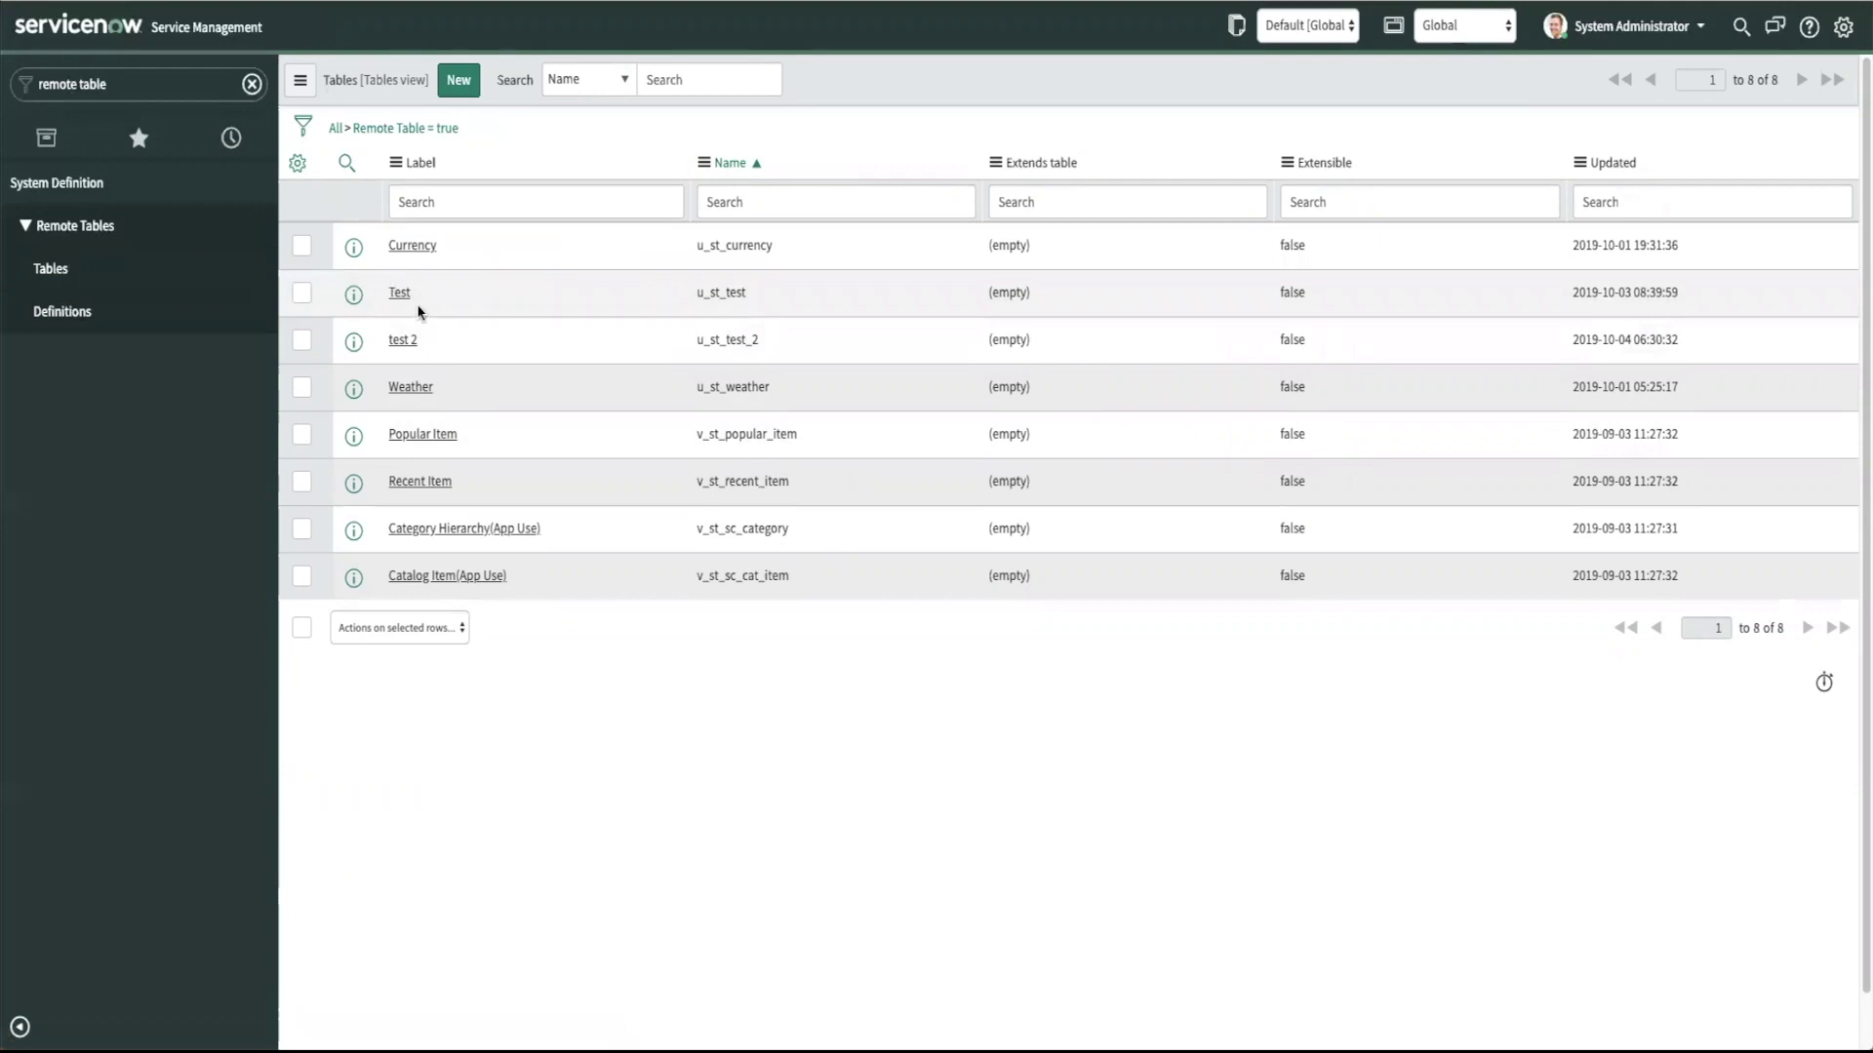
Review the test 2 record, then open the Currency table (u_st_currency) from the Tables list
left_click(415, 344)
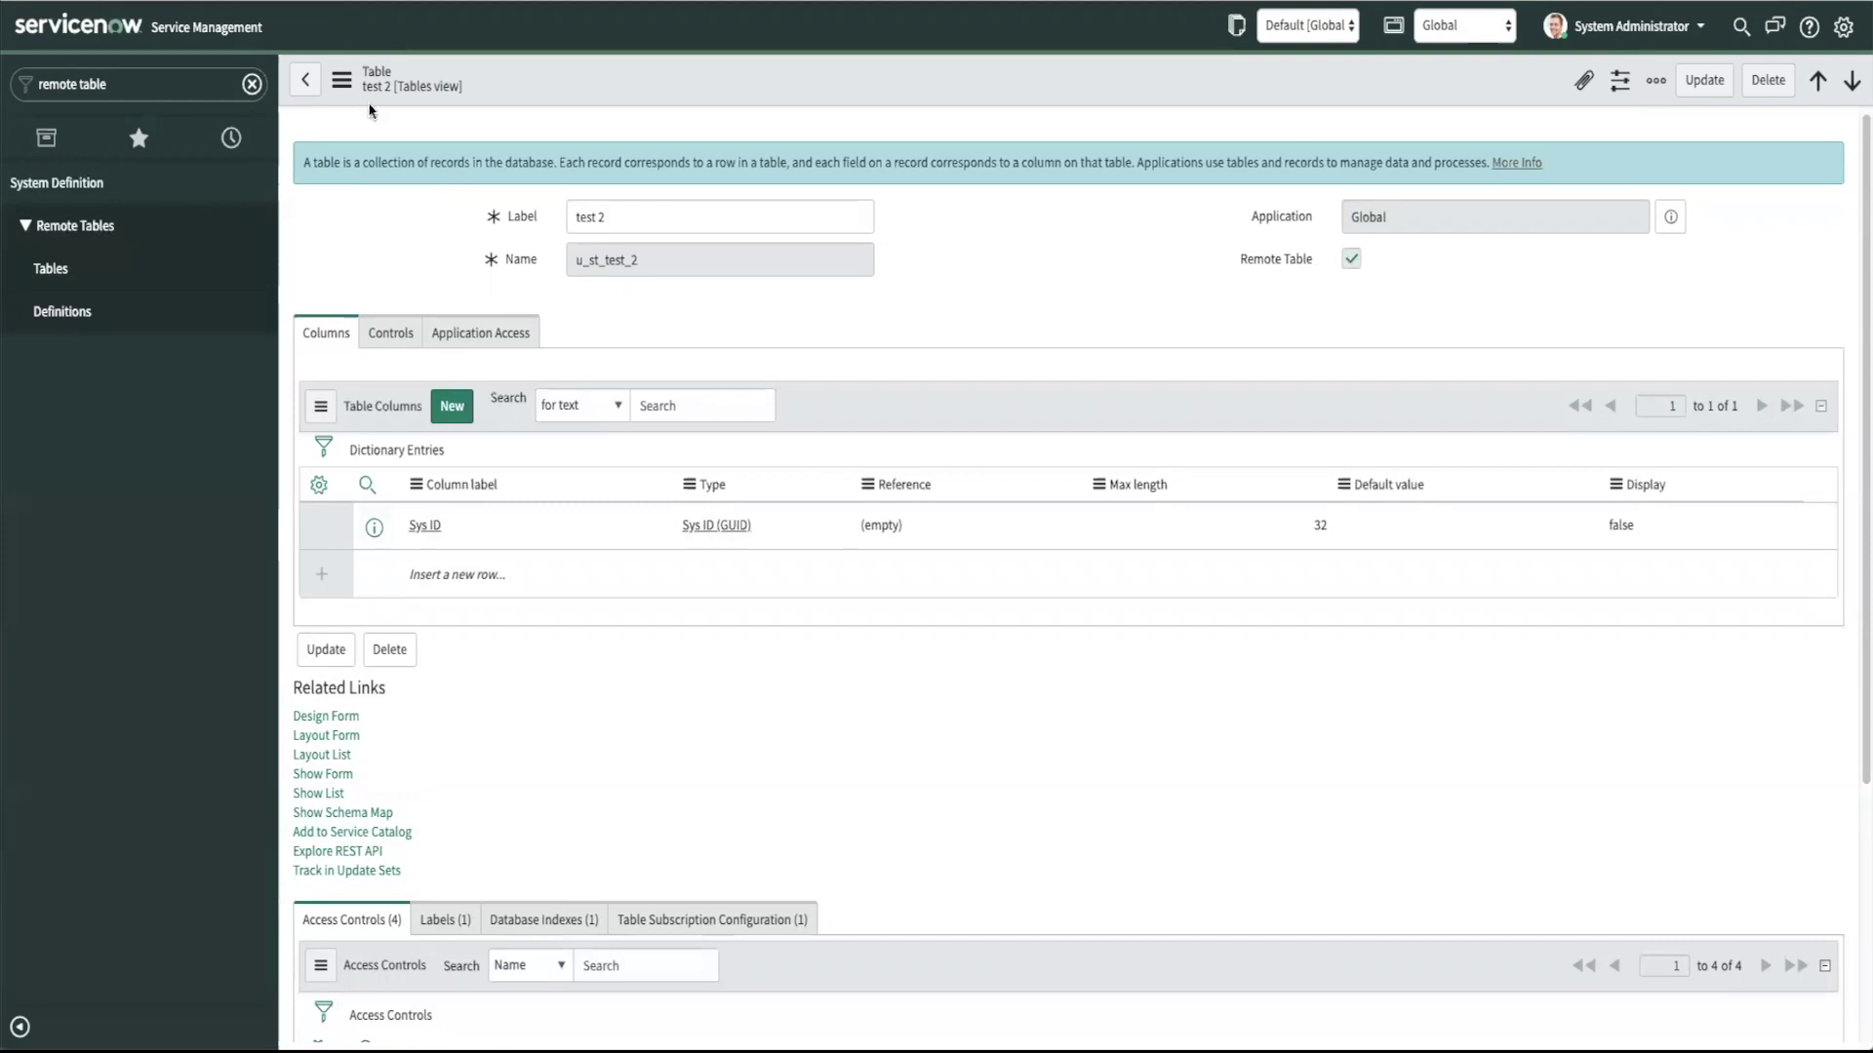
left_click(305, 85)
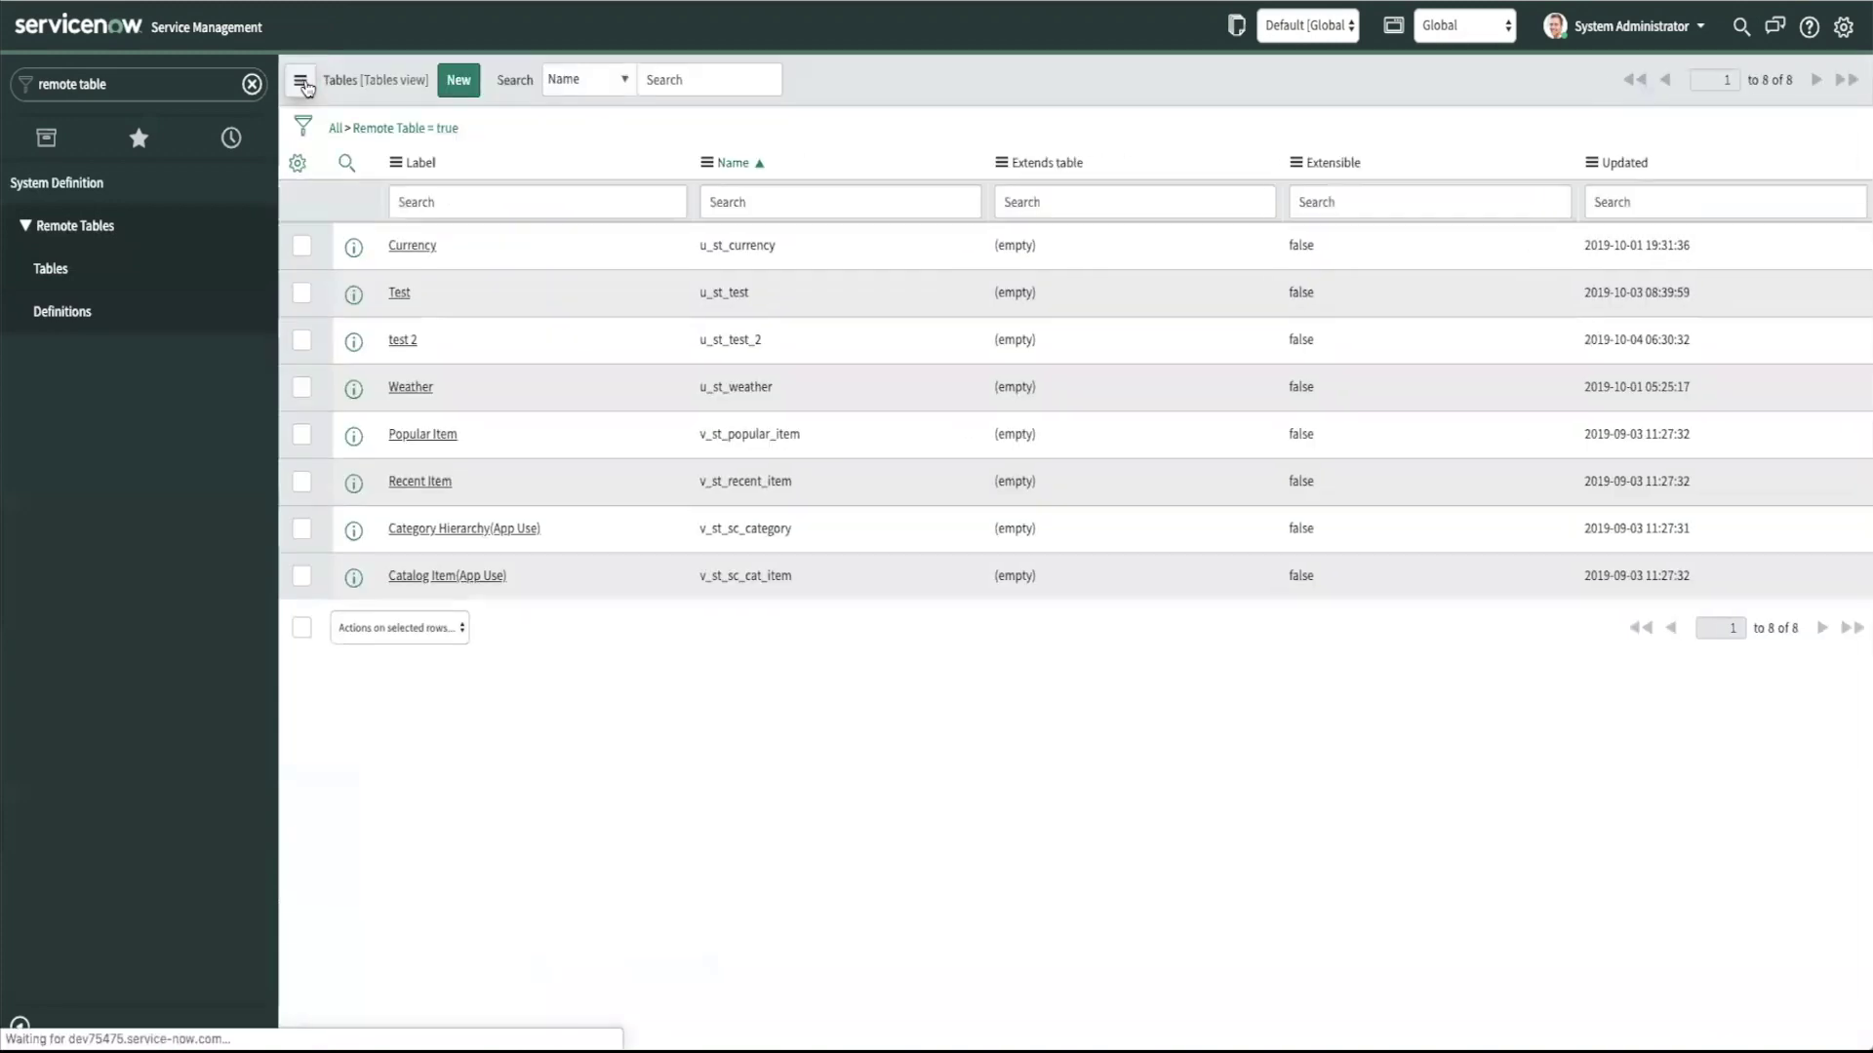
left_click(408, 245)
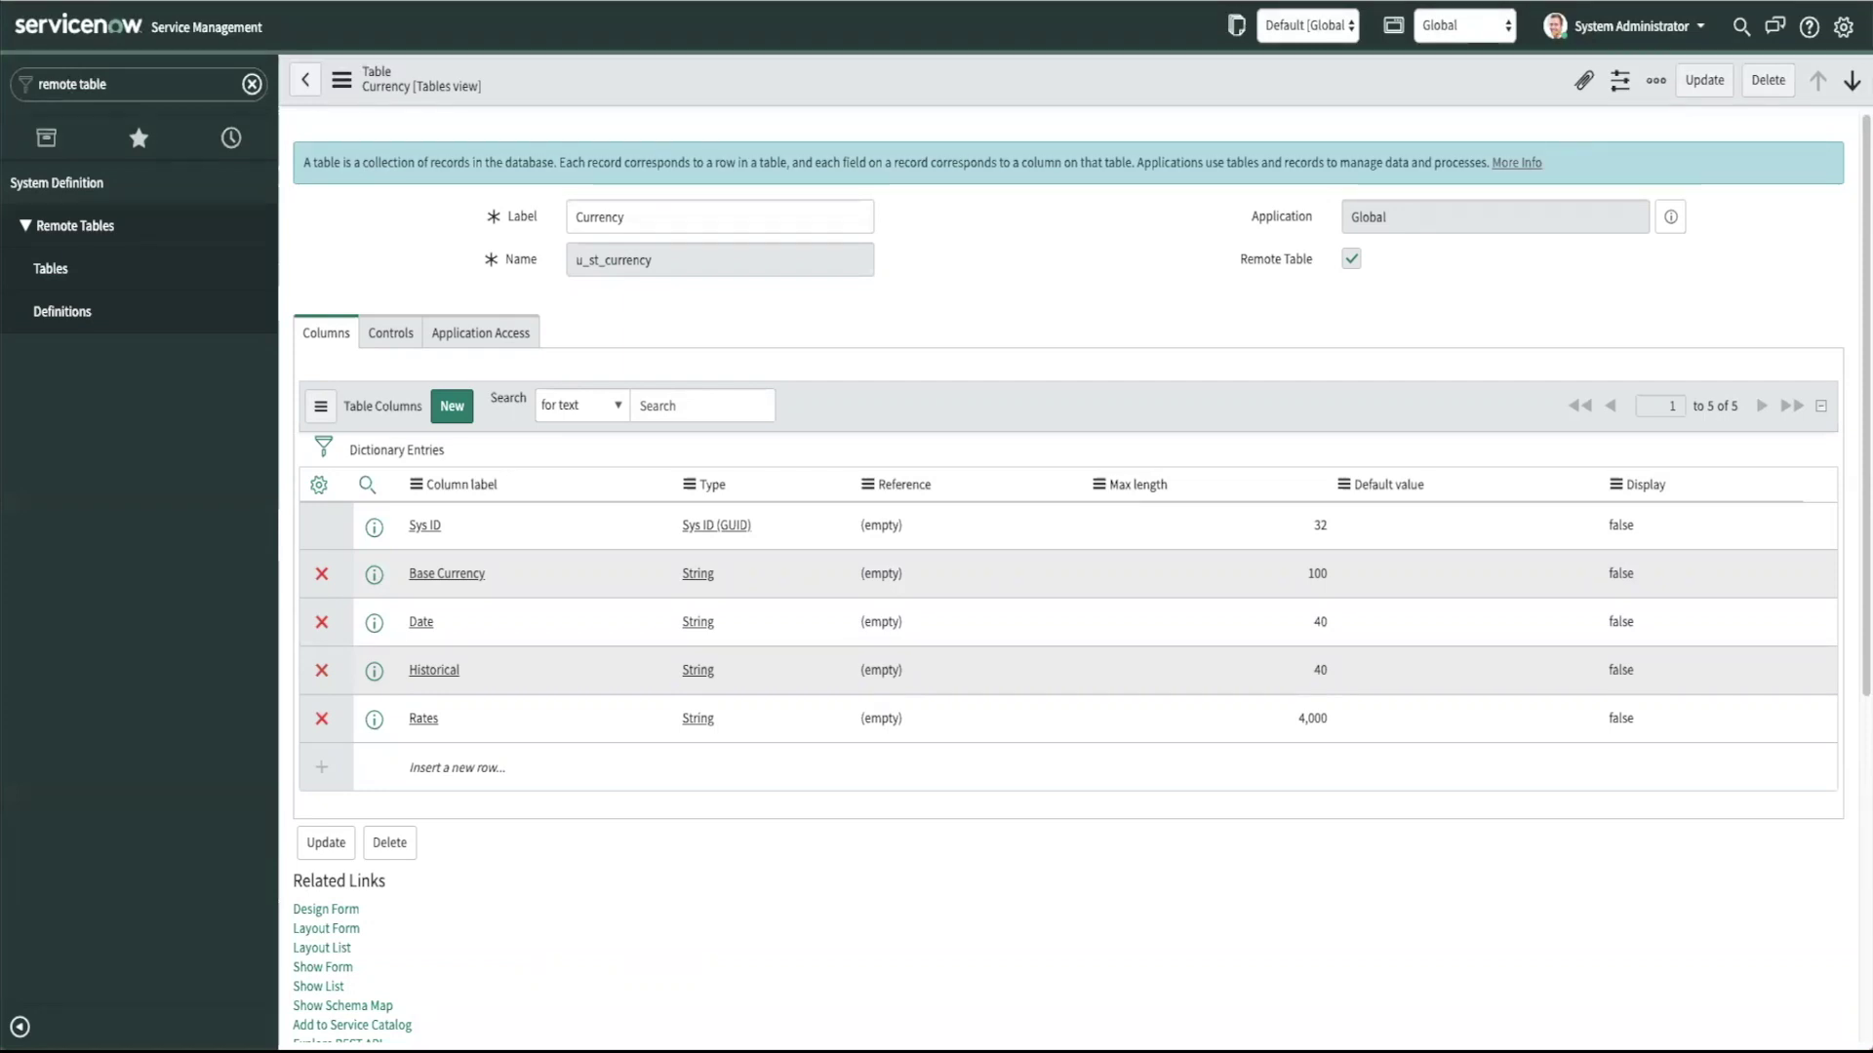
Open the Remote Tables Definitions list from the navigator
left_click(128, 85)
left_click(150, 86)
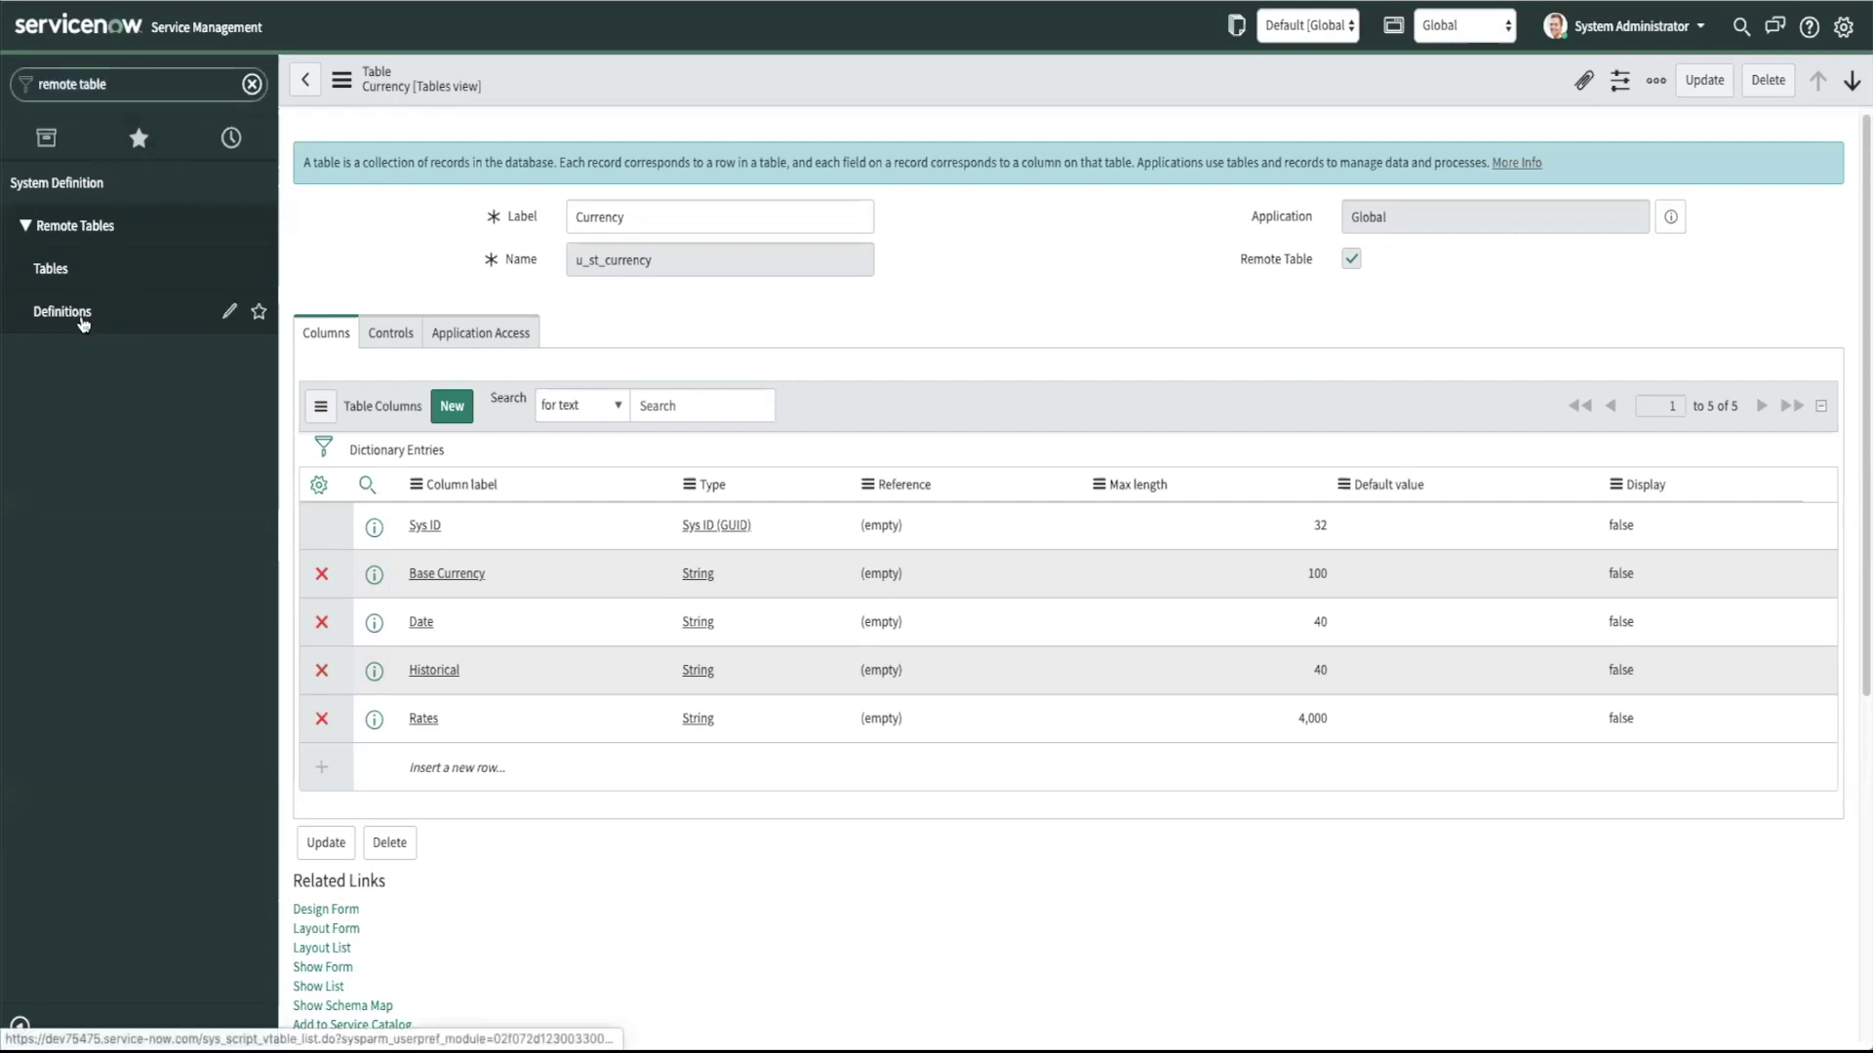
left_click(82, 320)
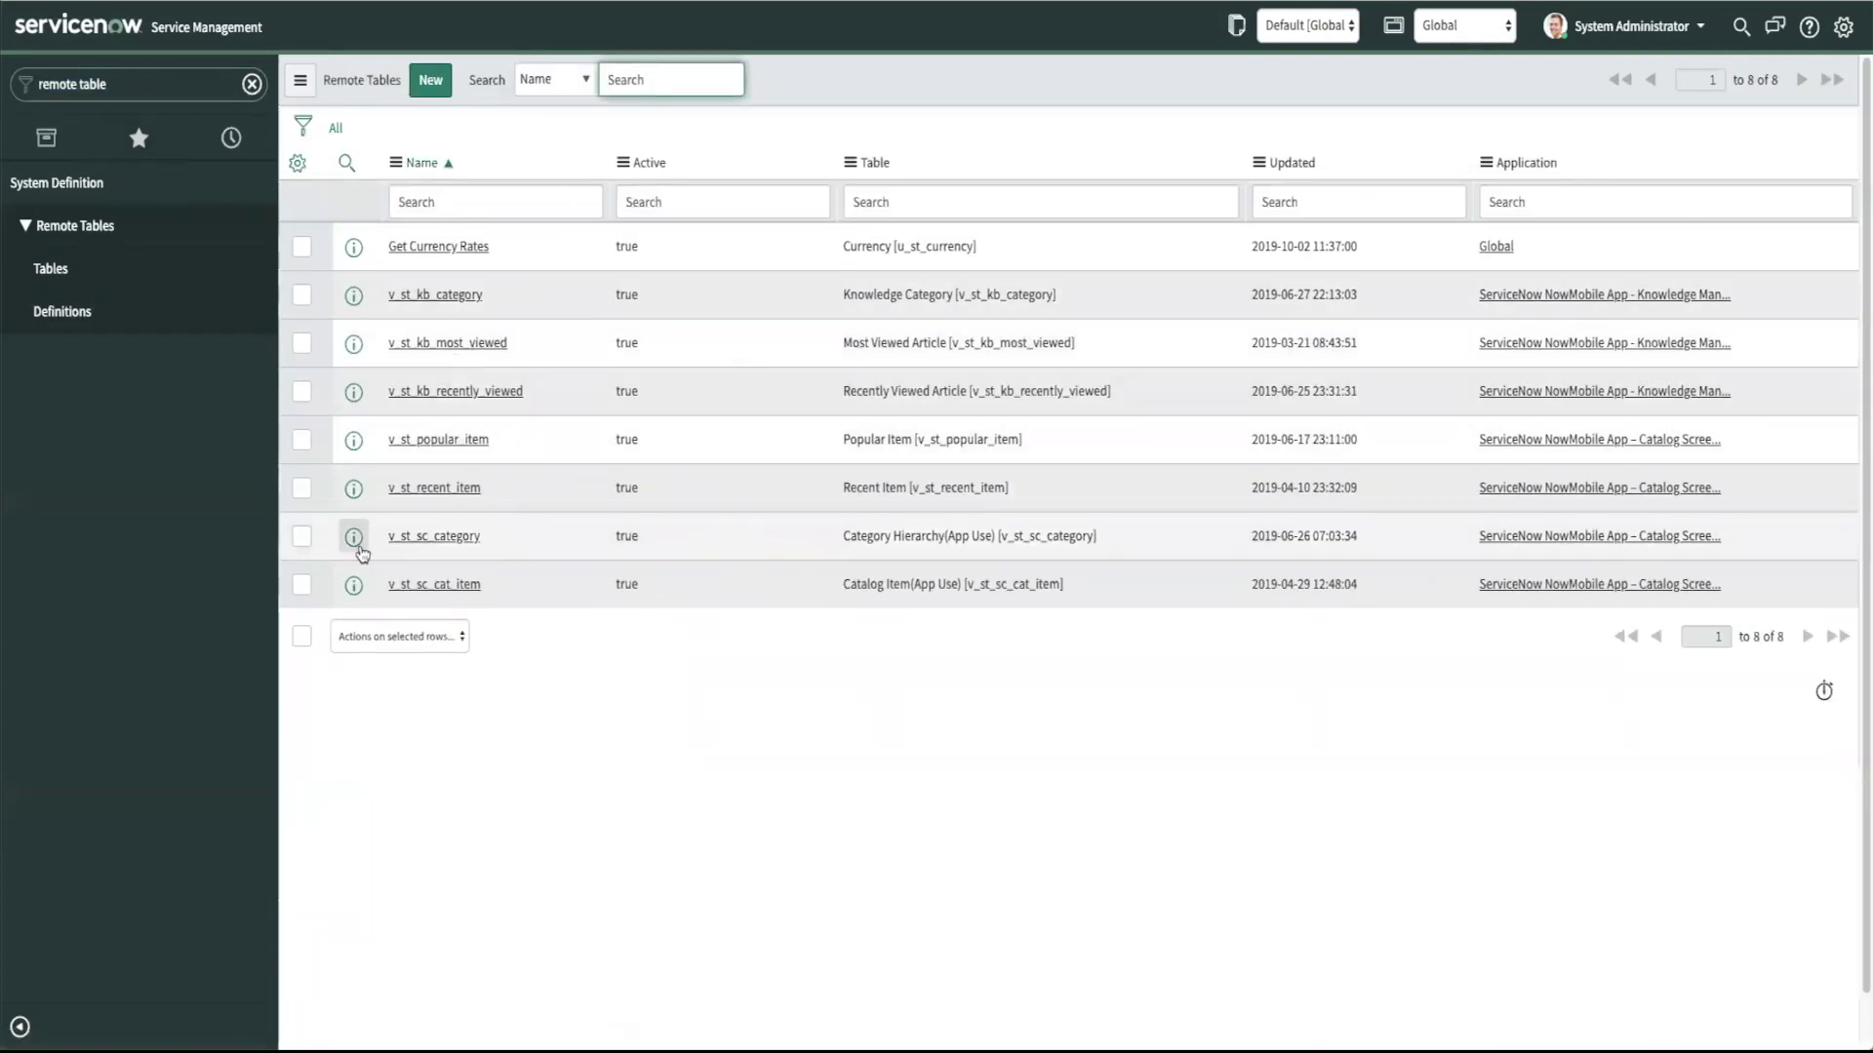
left_click_drag(452, 486, 505, 589)
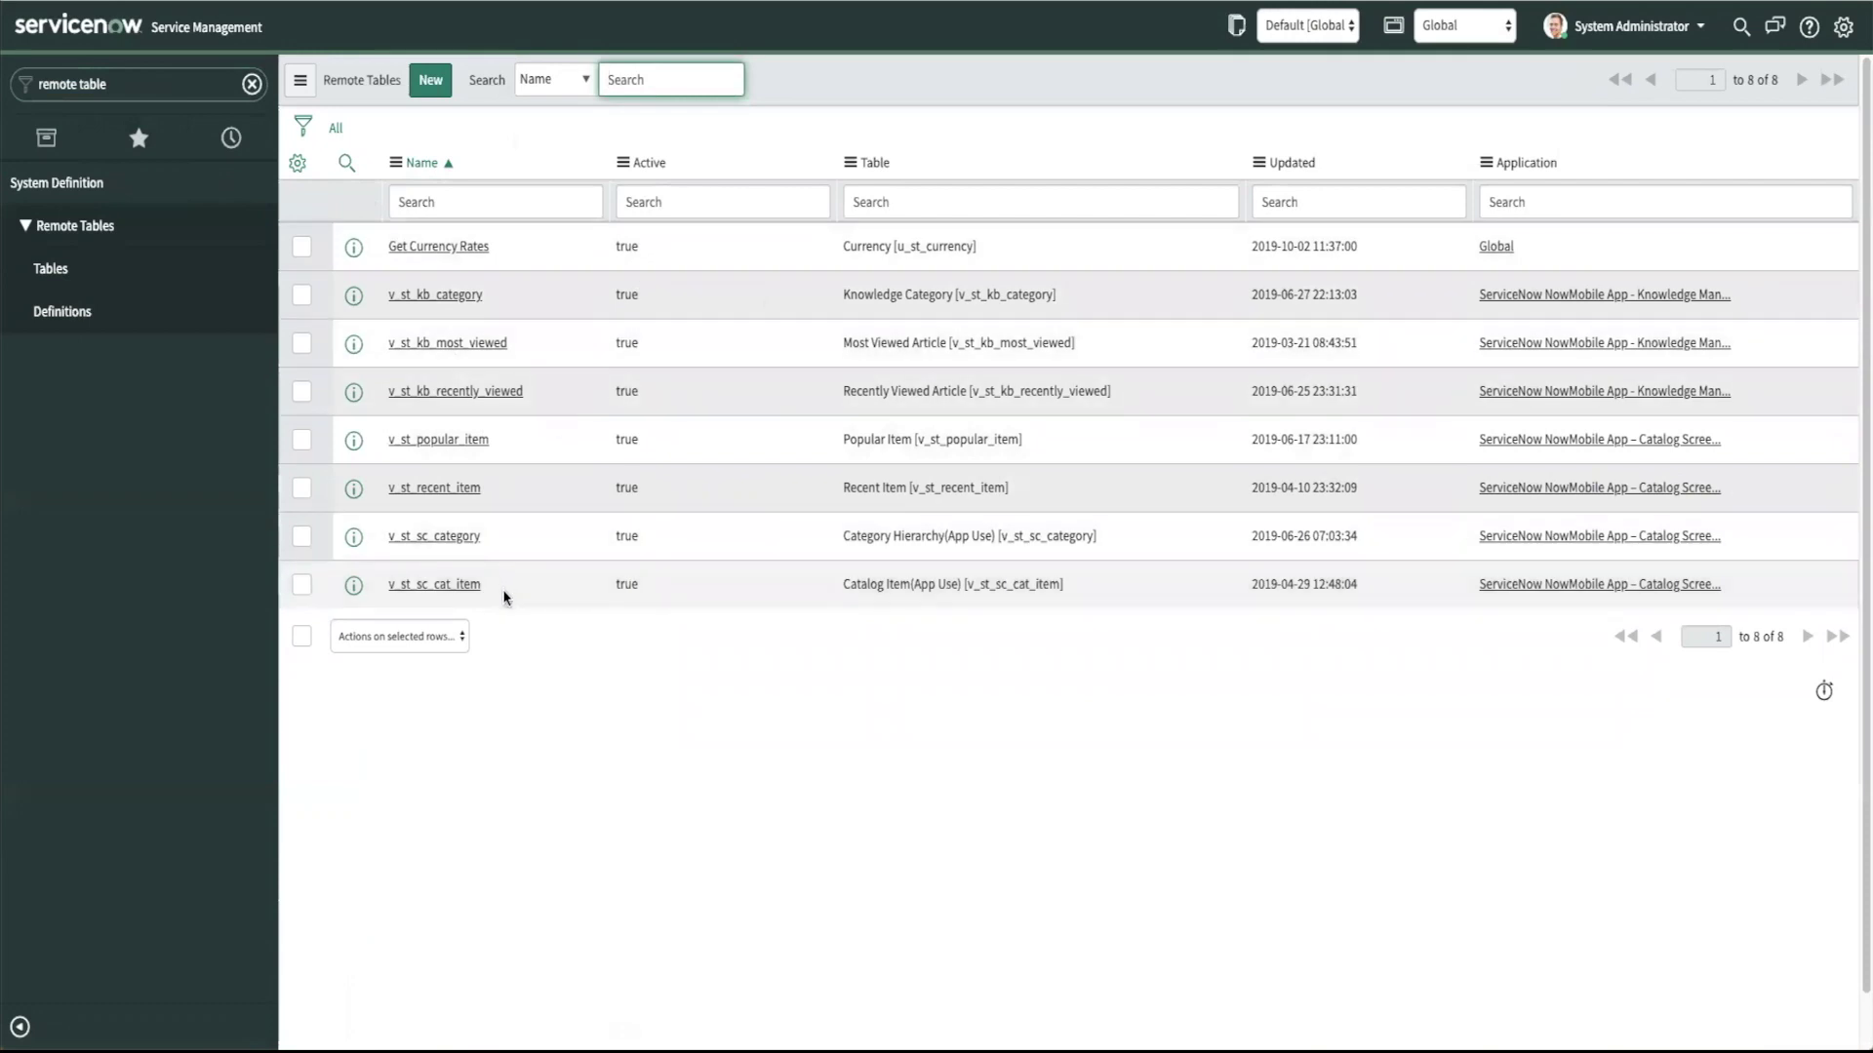
left_click_drag(446, 478, 389, 309)
left_click(535, 781)
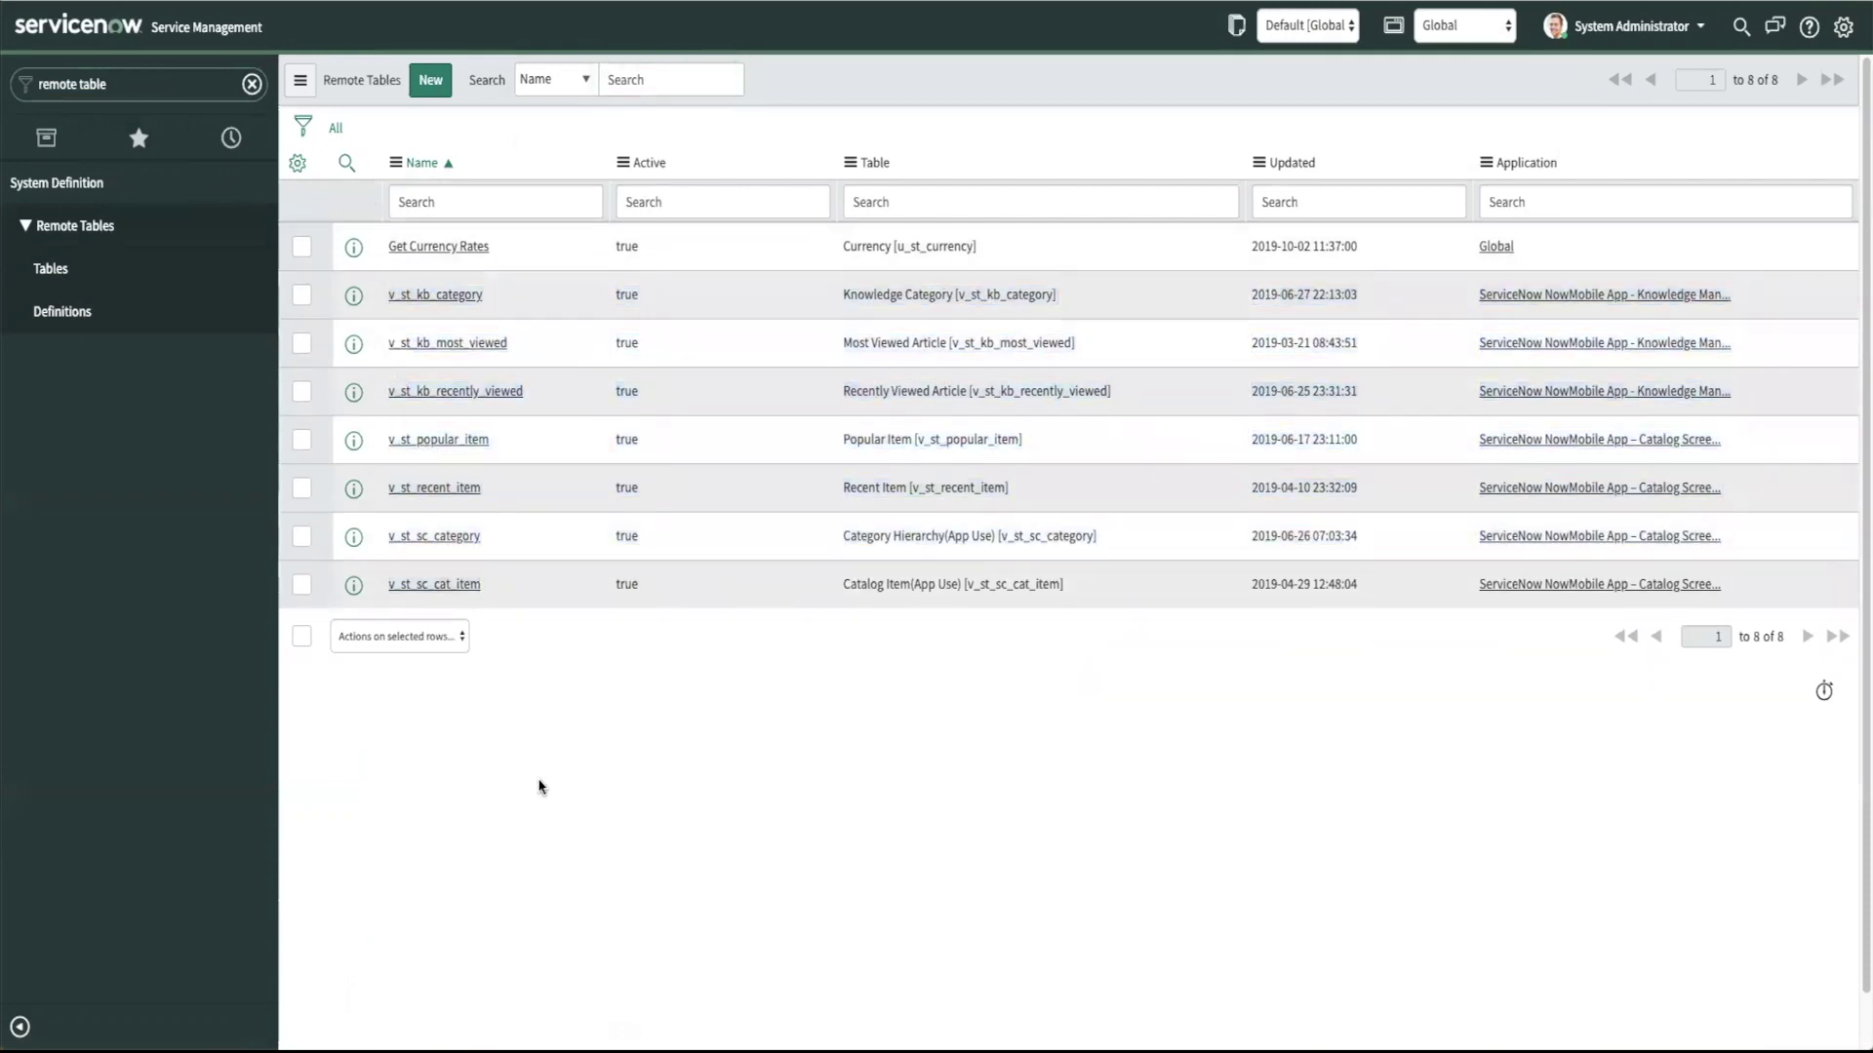
Look over the Get Currency Rates definition, then start a blank new definition
left_click(435, 255)
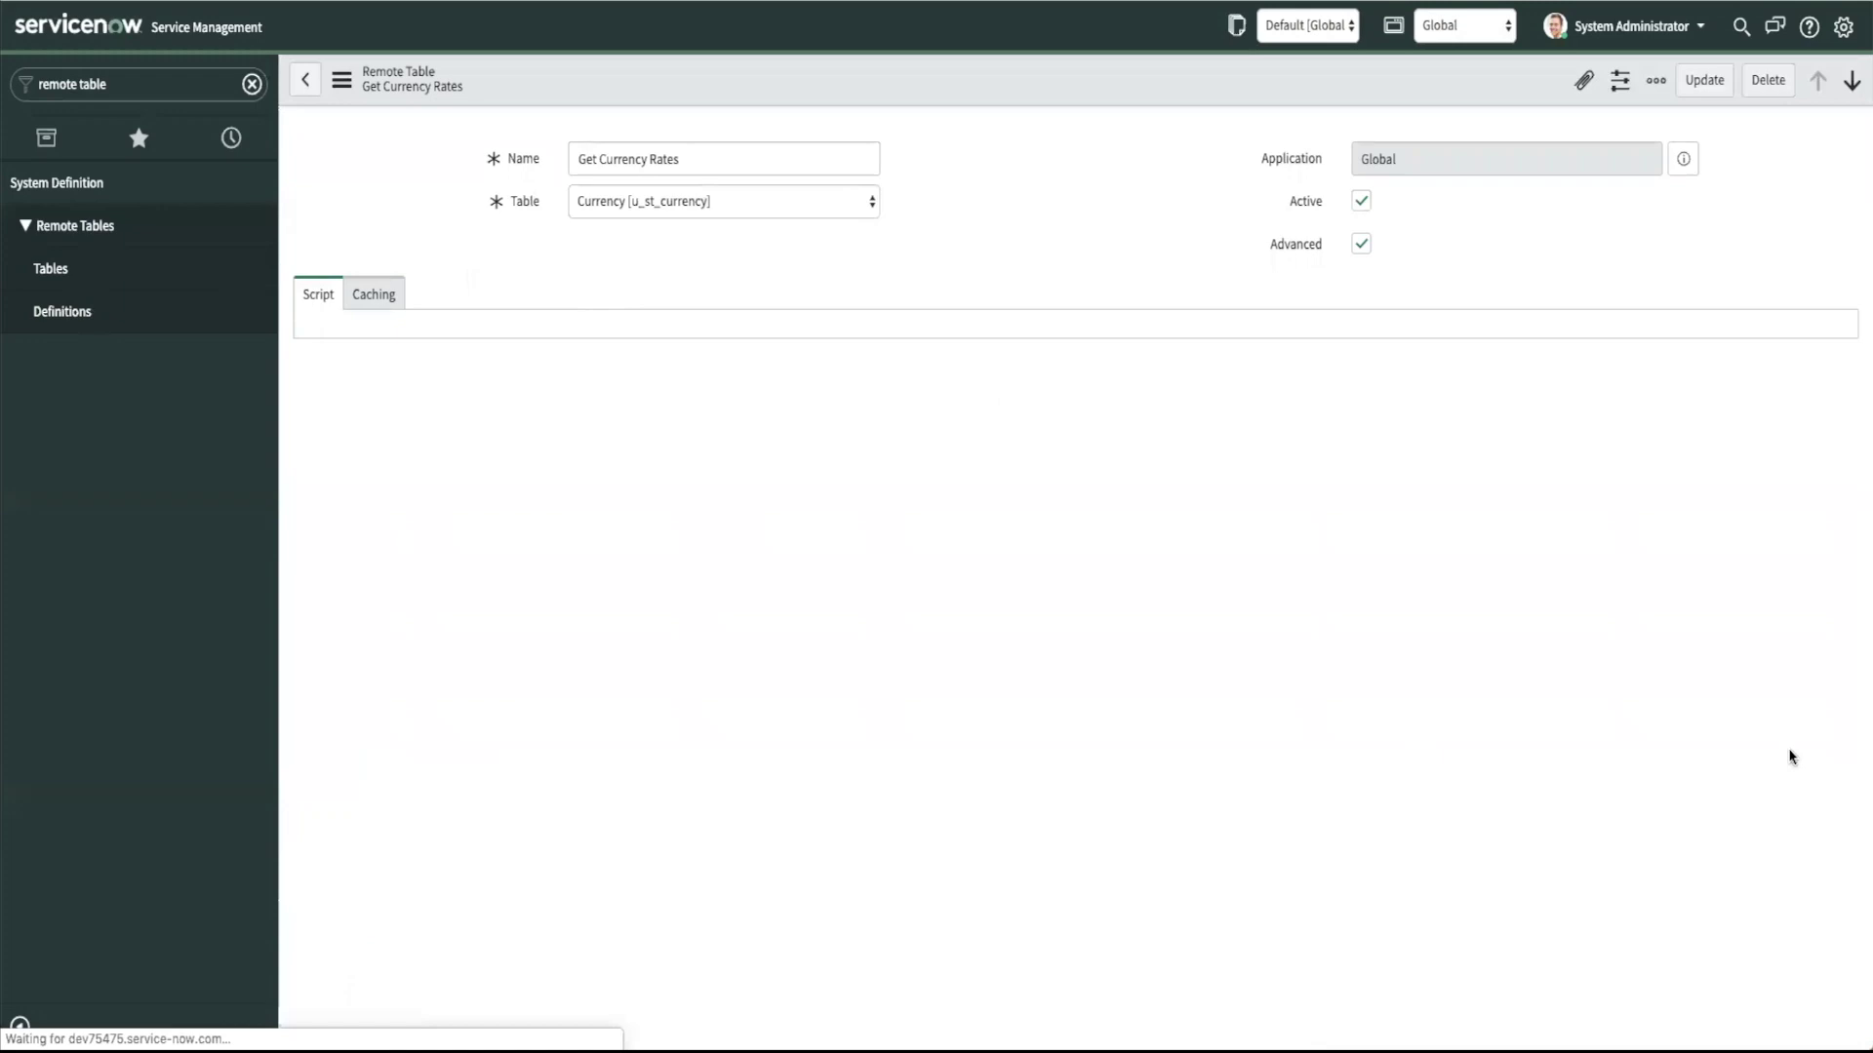
left_click(306, 79)
left_click(429, 84)
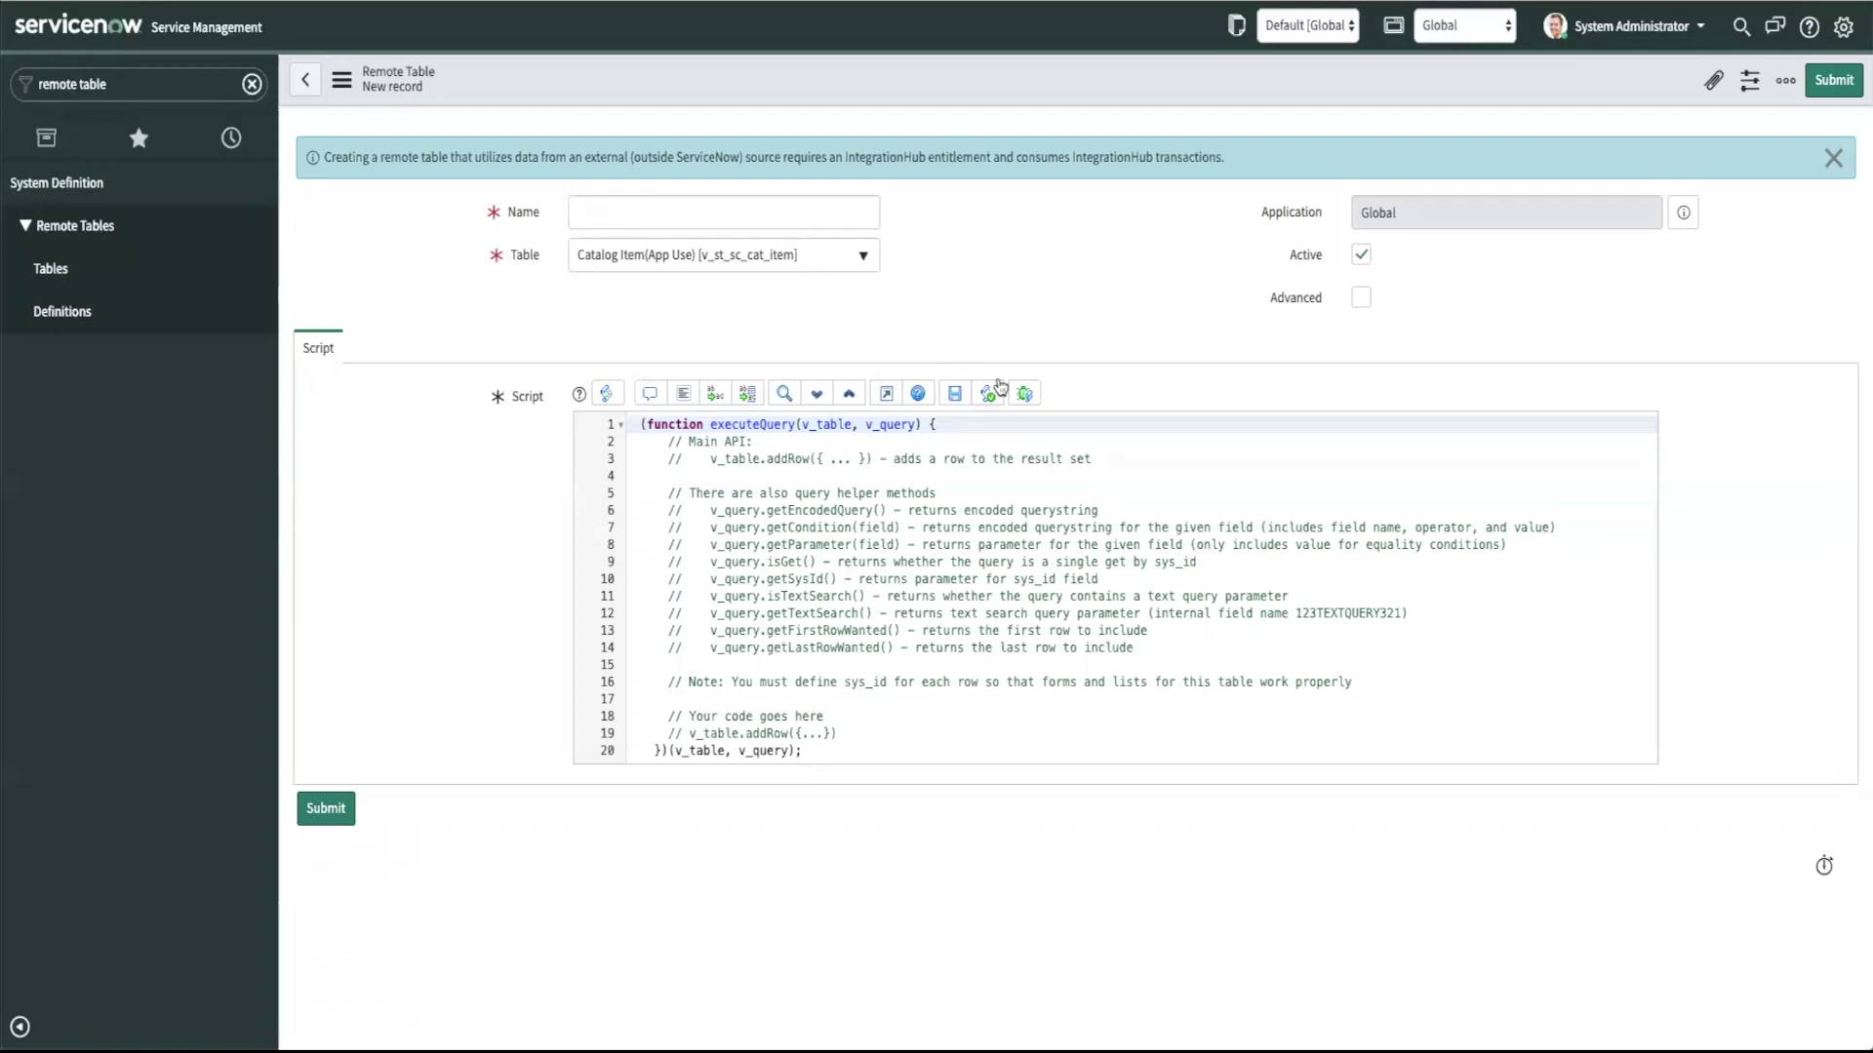
Save a new remote table definition named 'test 2' on the Currency [u_st_currency] table
left_click(720, 215)
type("test 2")
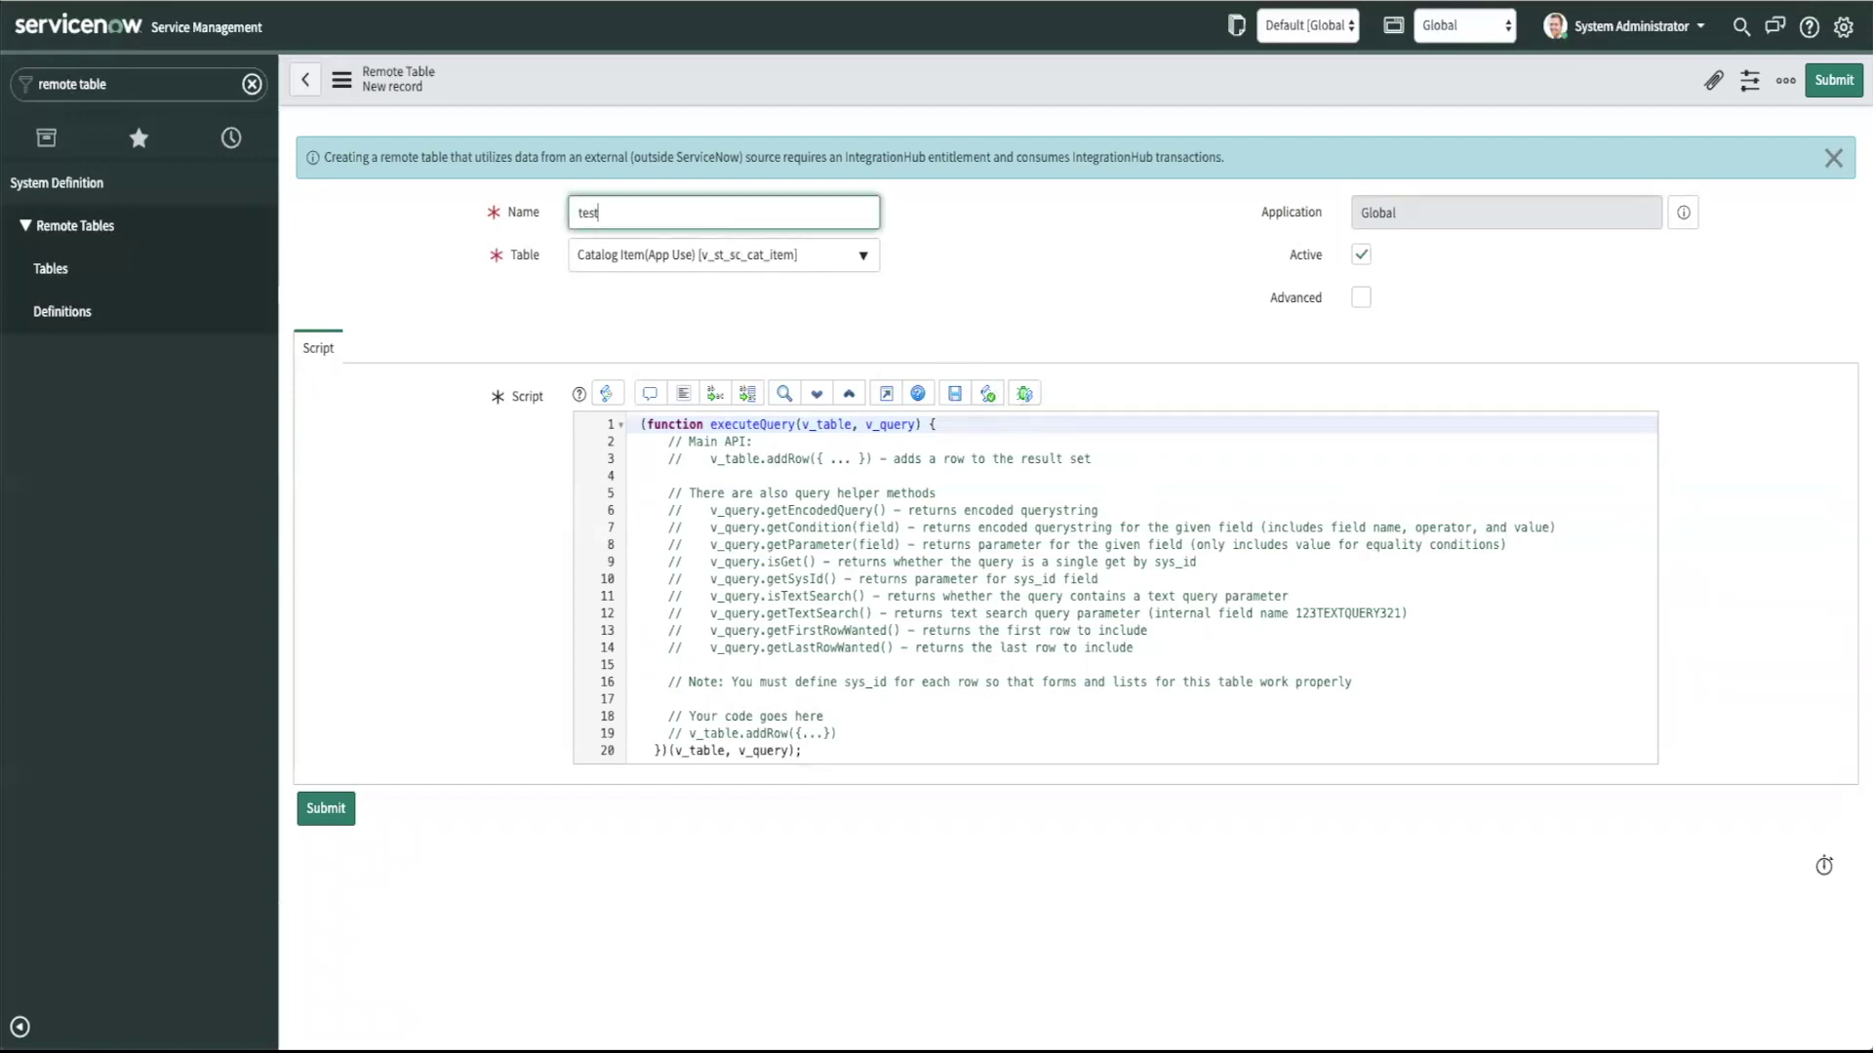
left_click(825, 259)
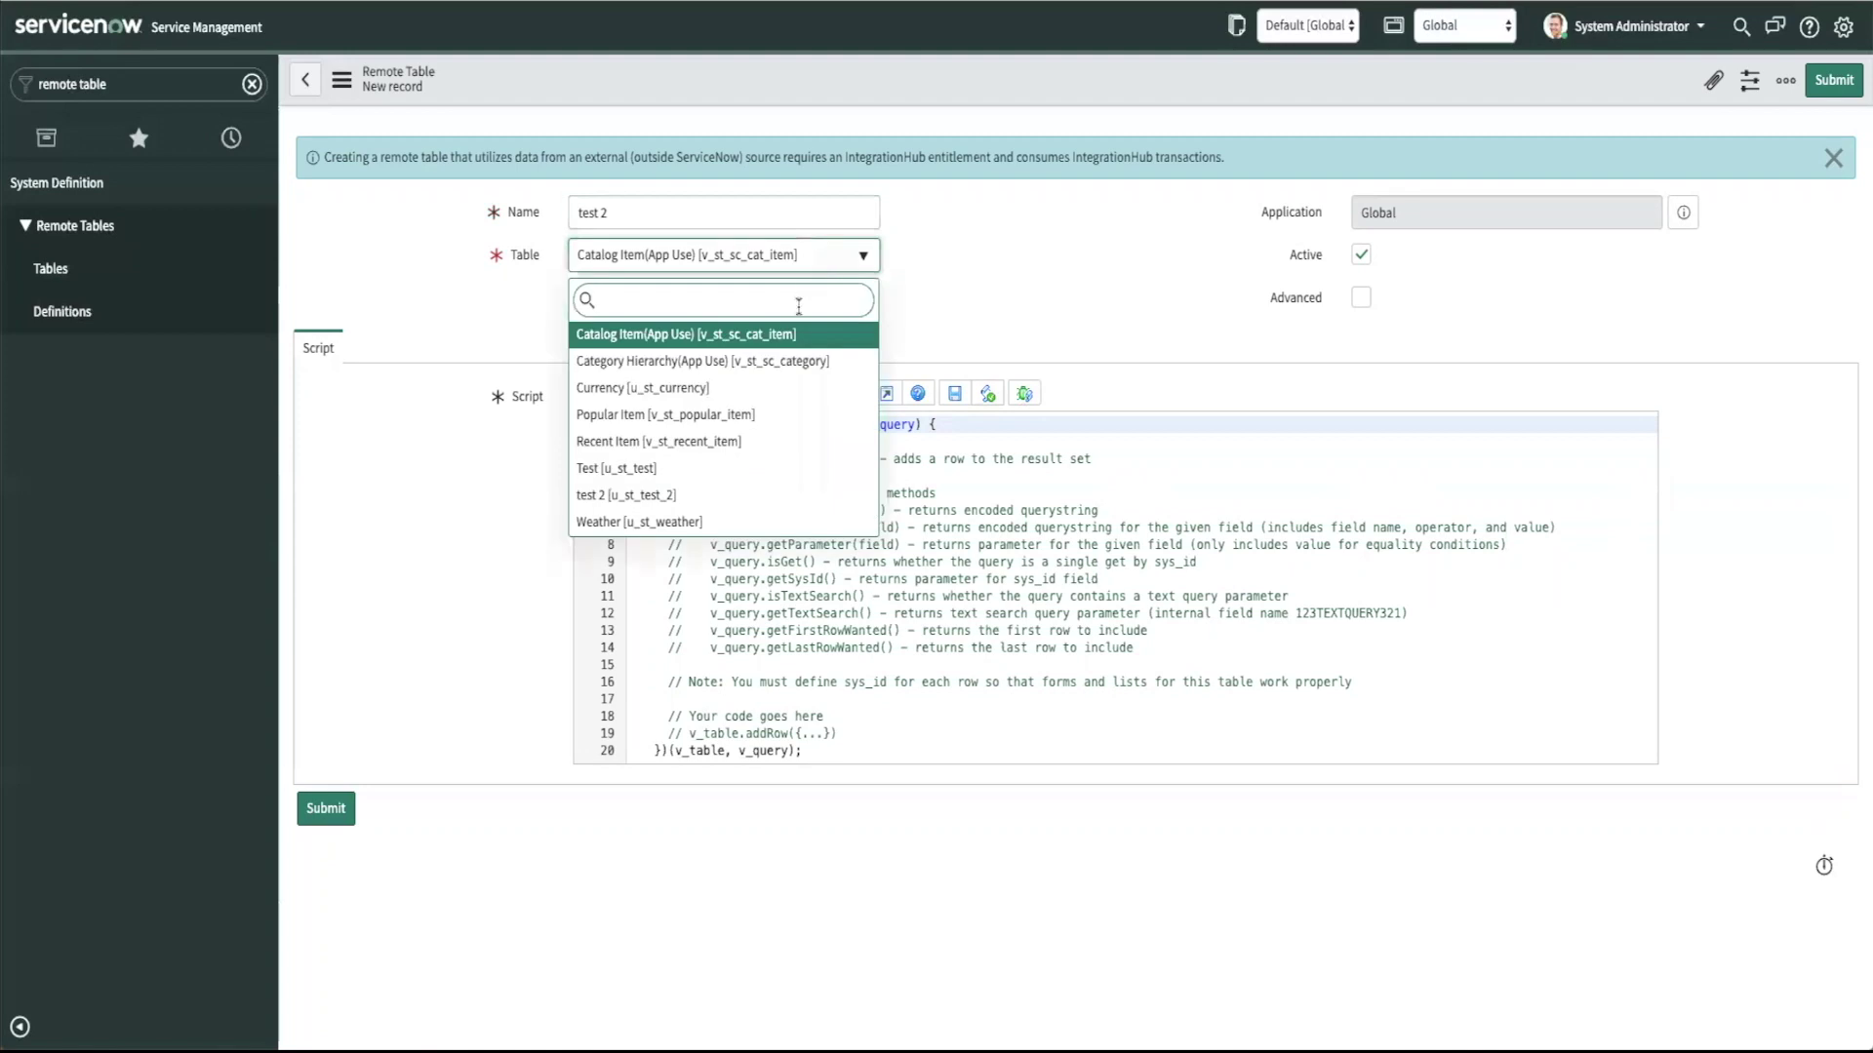
left_click(792, 387)
right_click(927, 103)
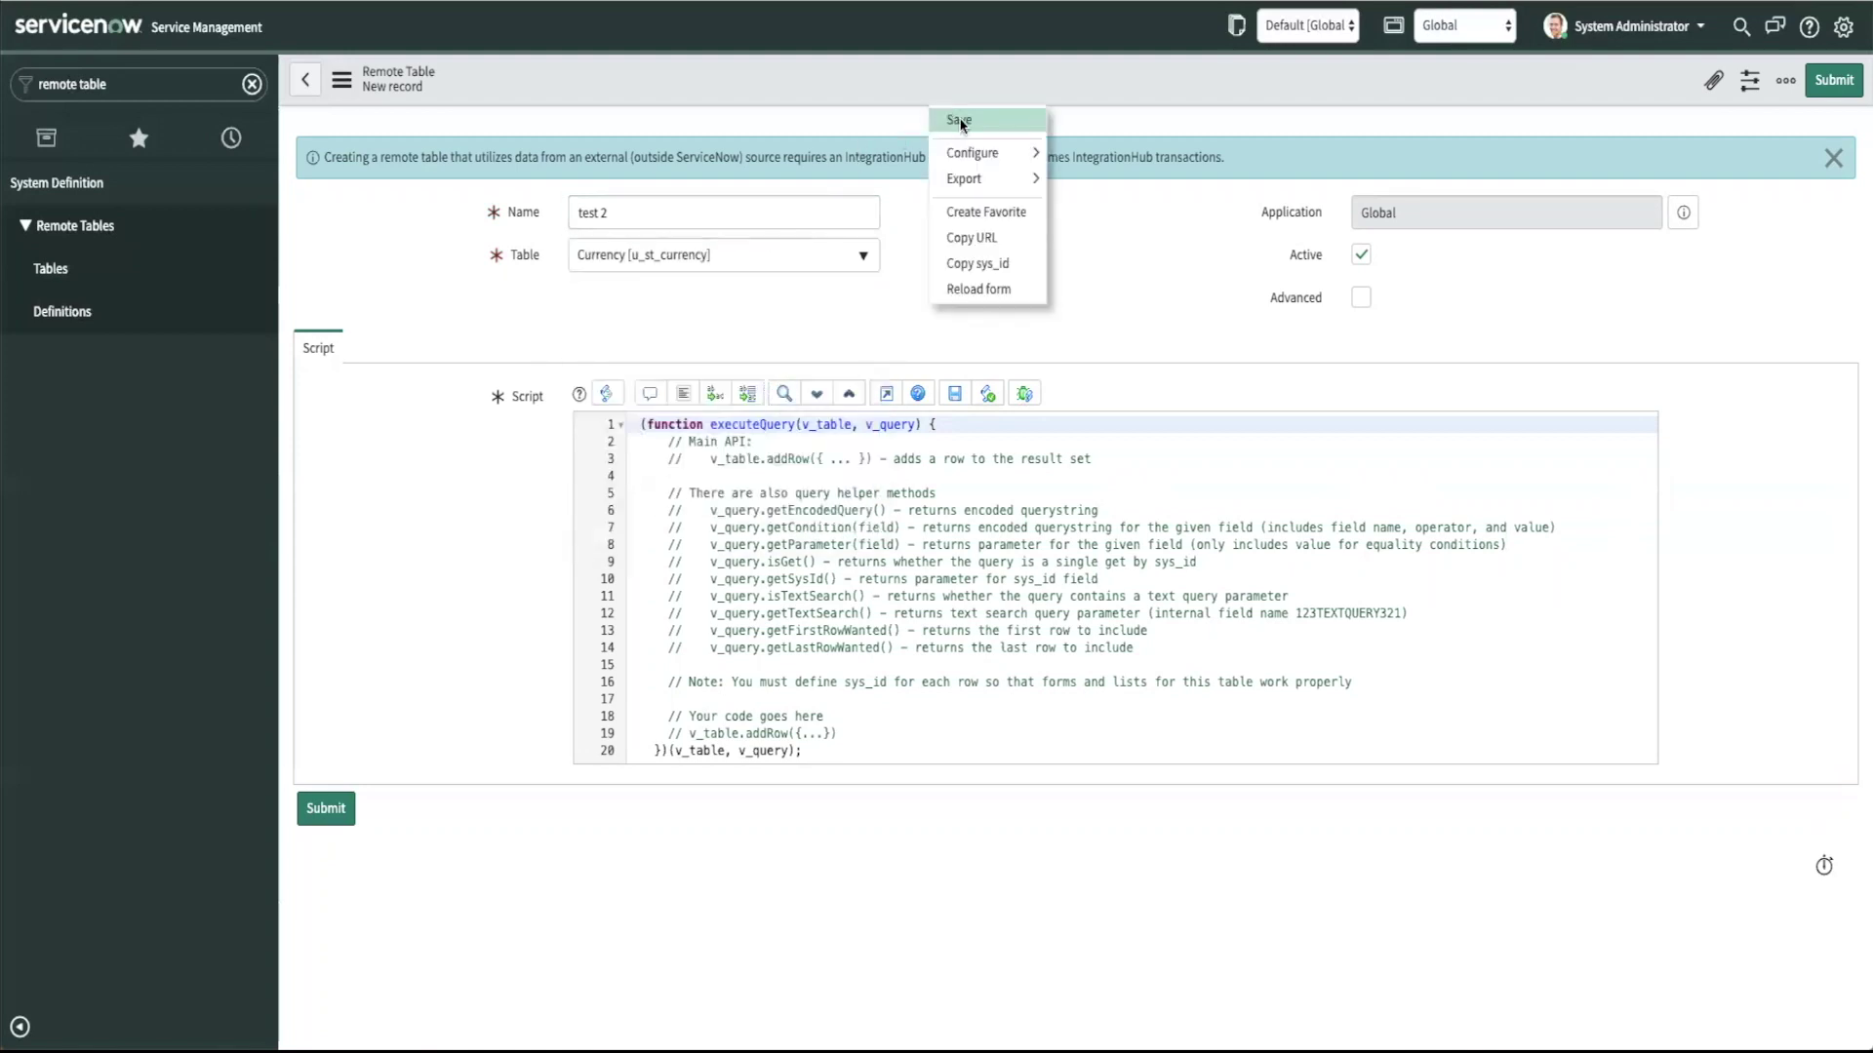
left_click(960, 121)
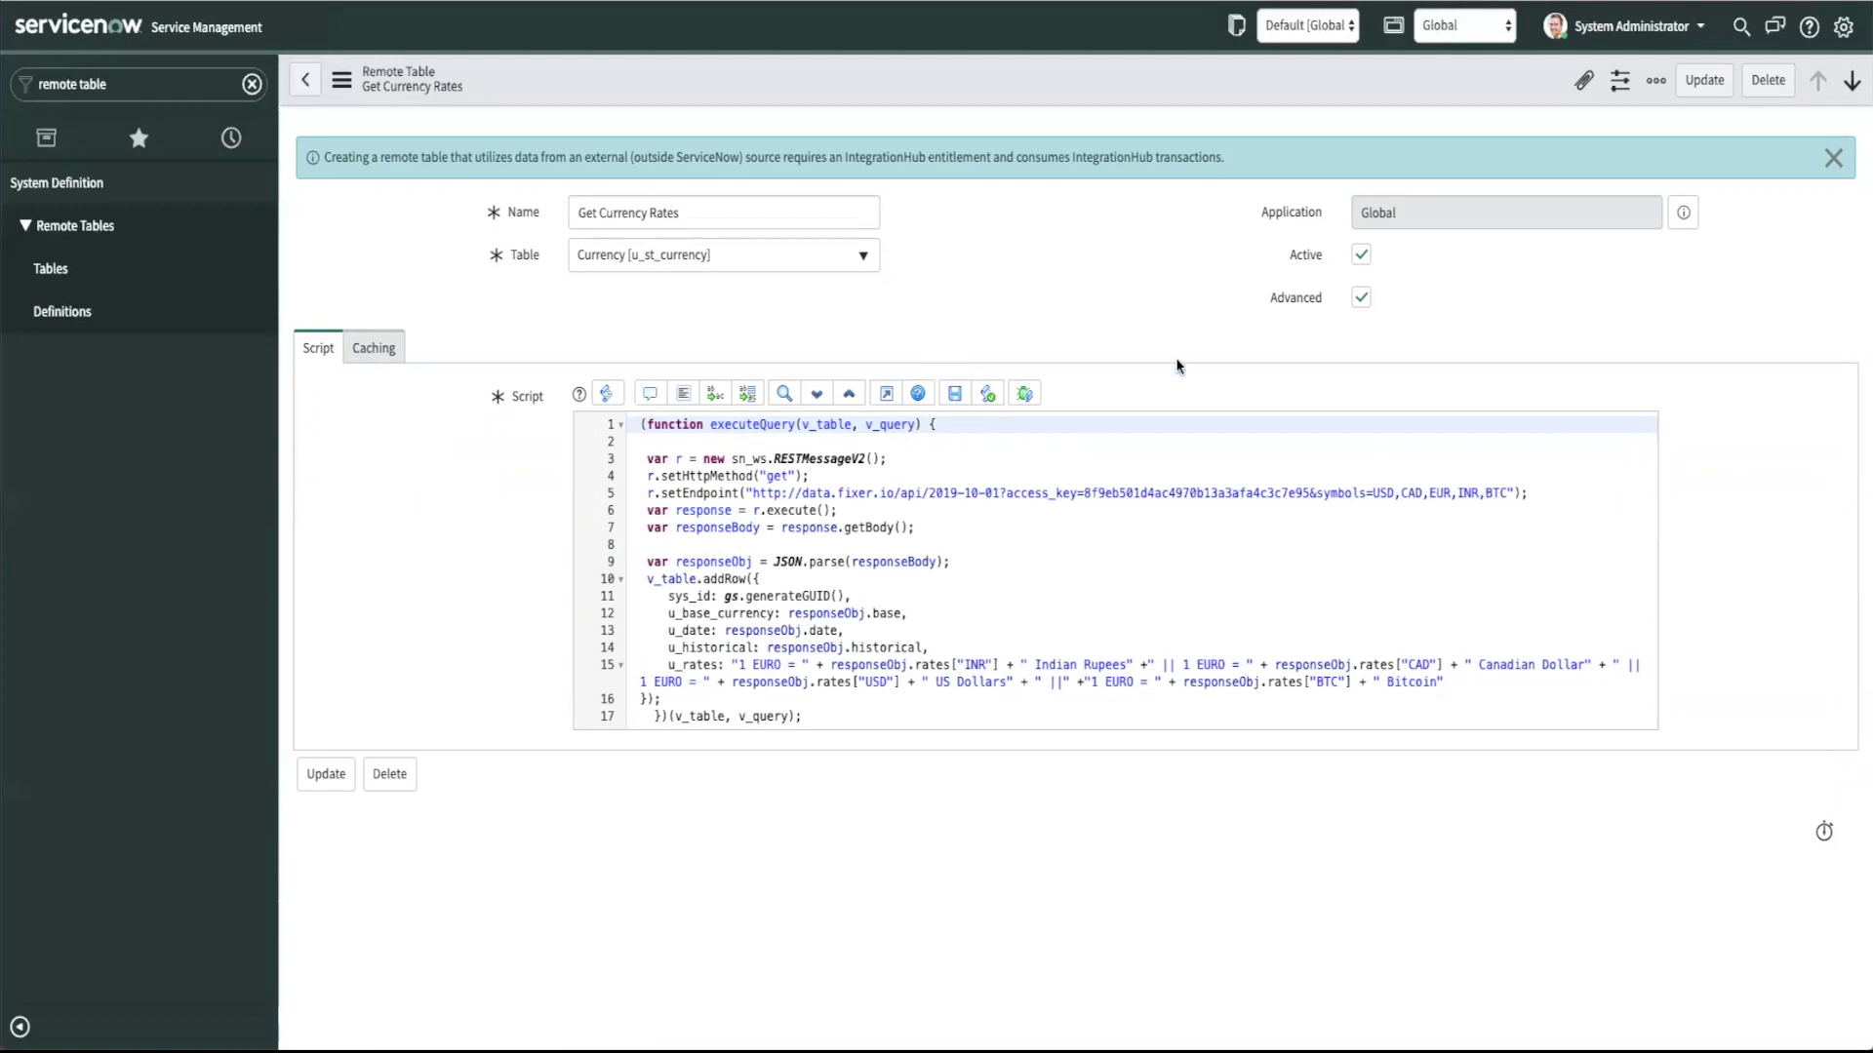
With Advanced enabled, set Cache TTL to 300 on the Caching tab and save the definition
left_click(1361, 298)
left_click(1361, 299)
left_click(364, 351)
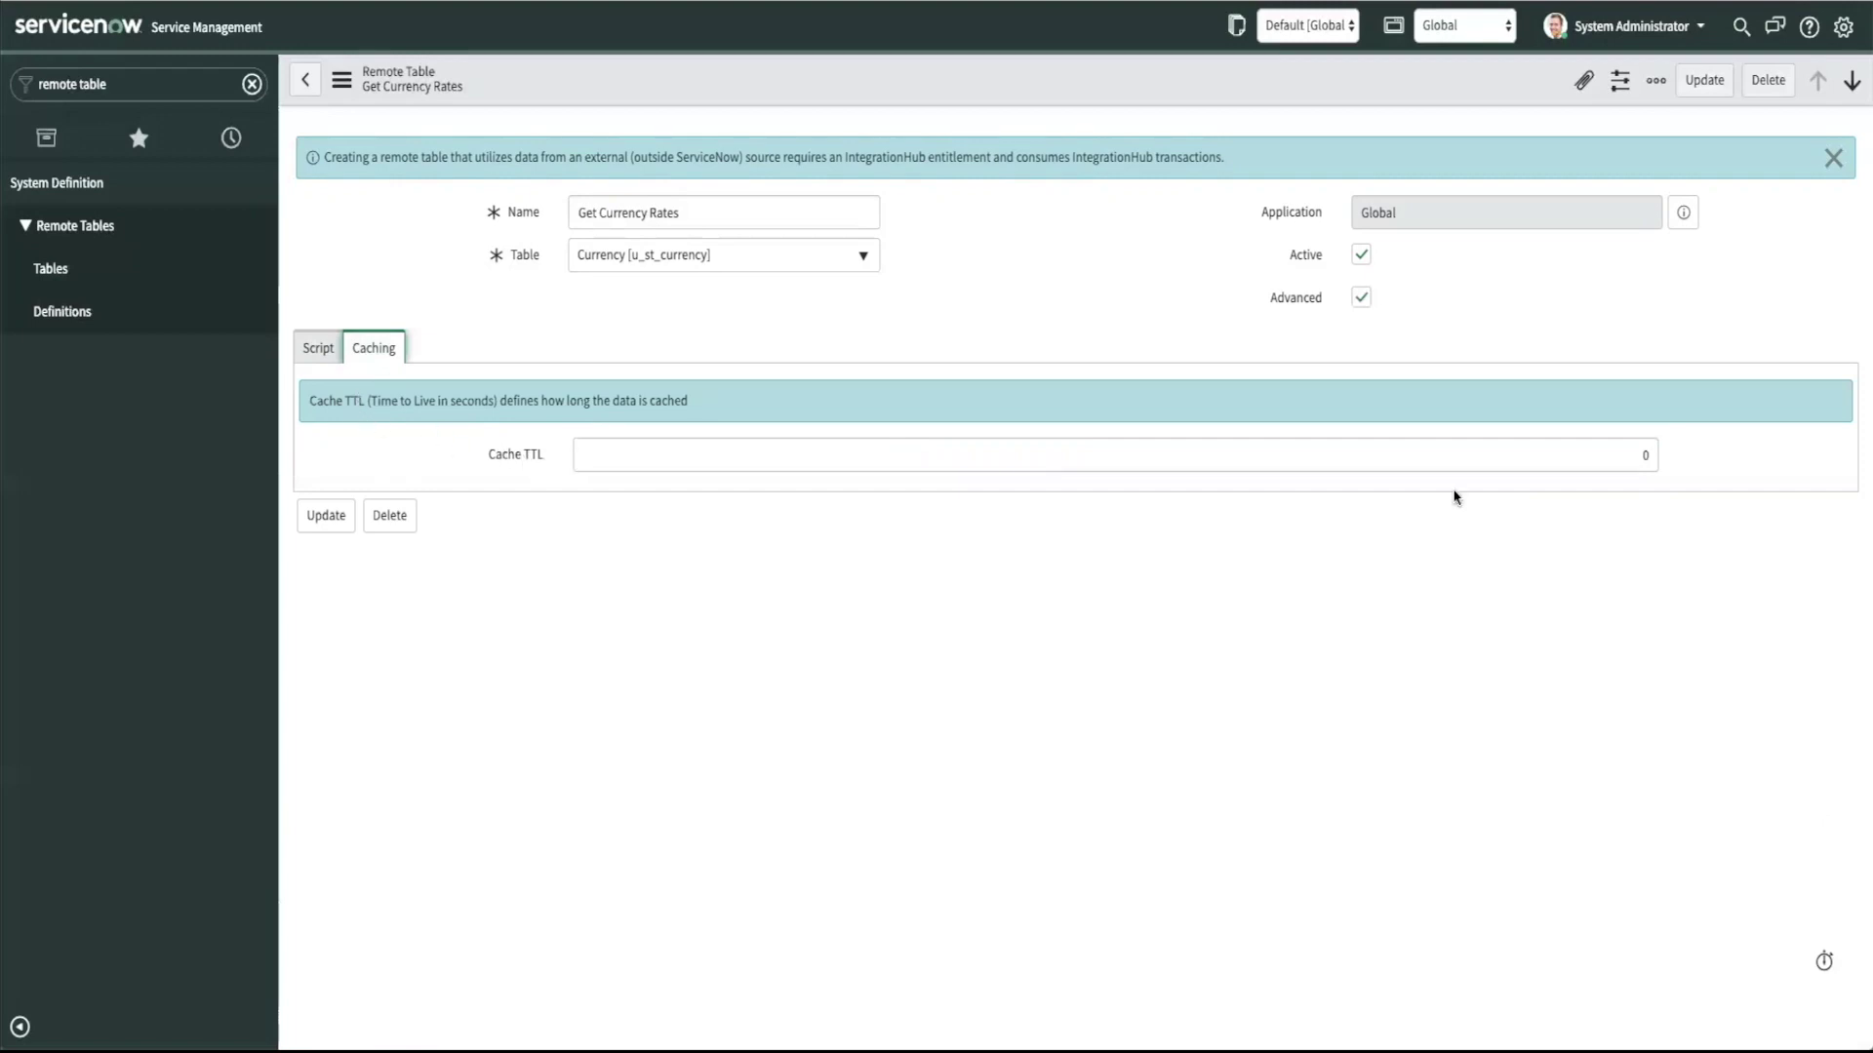
left_click(1641, 451)
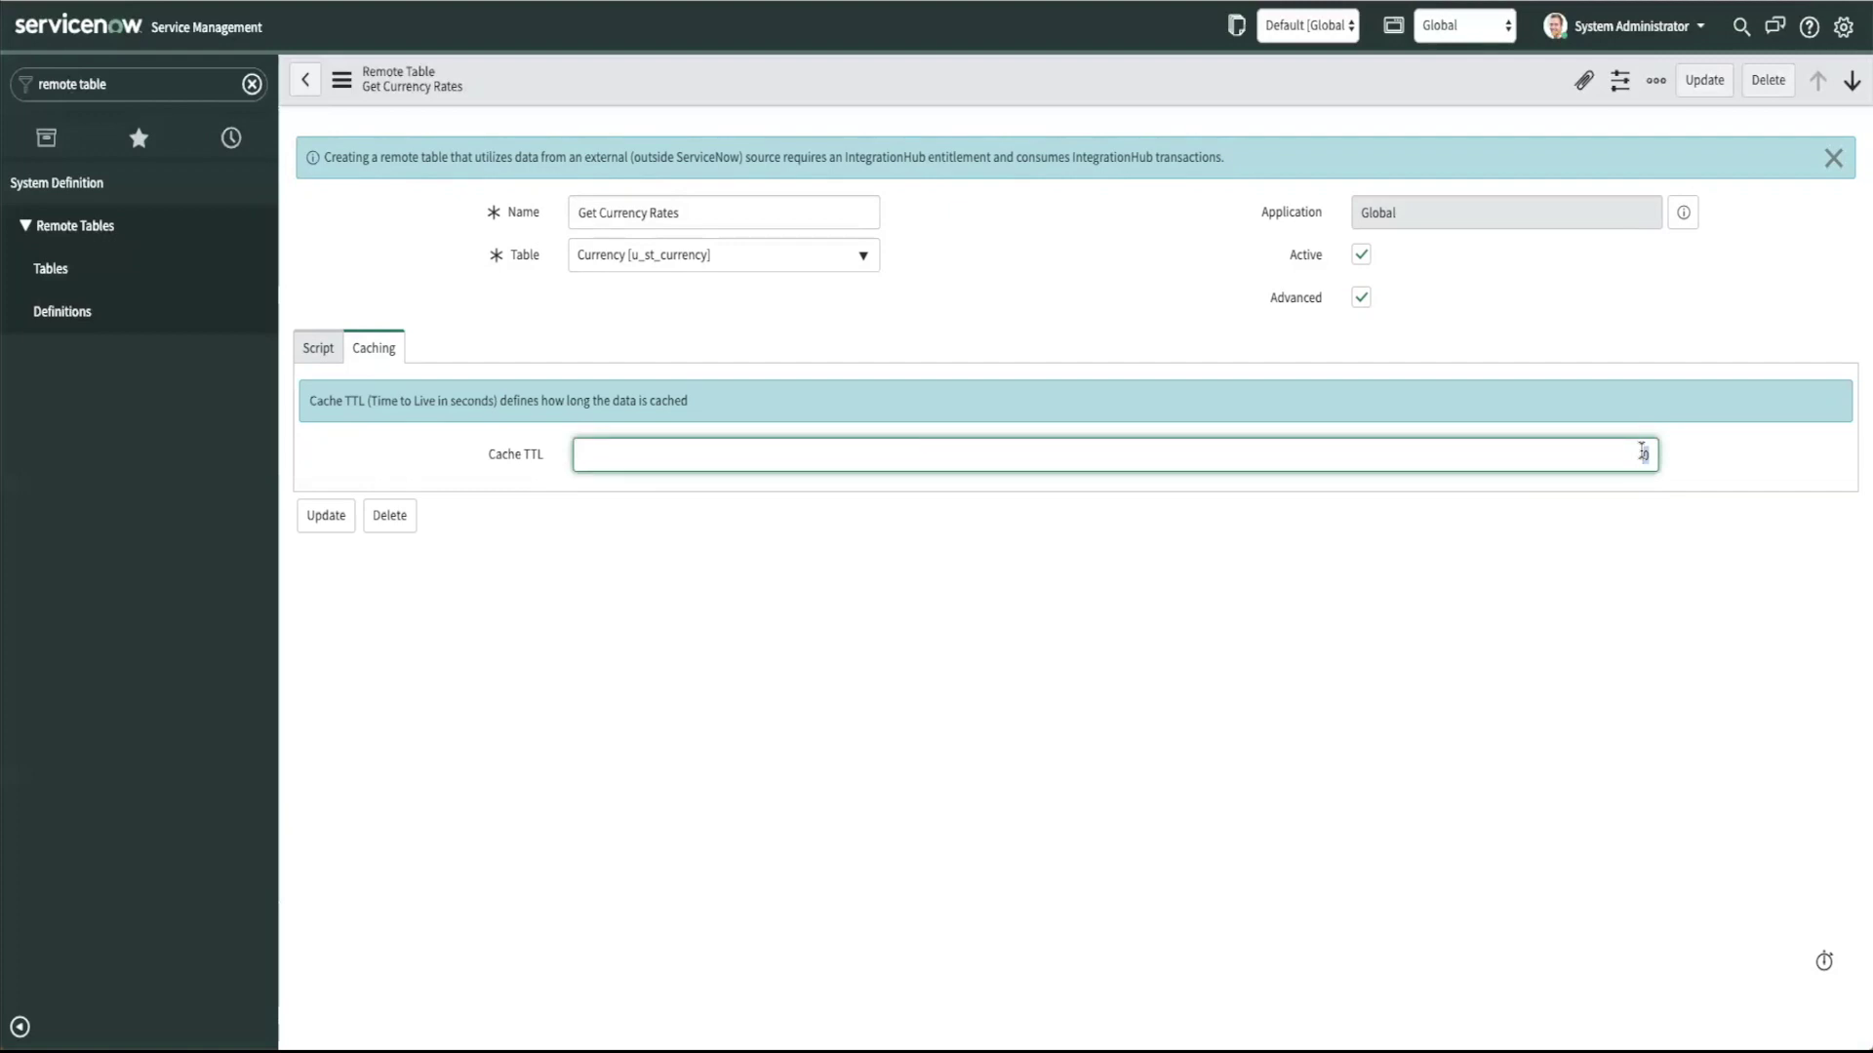
type("300")
left_click(1585, 347)
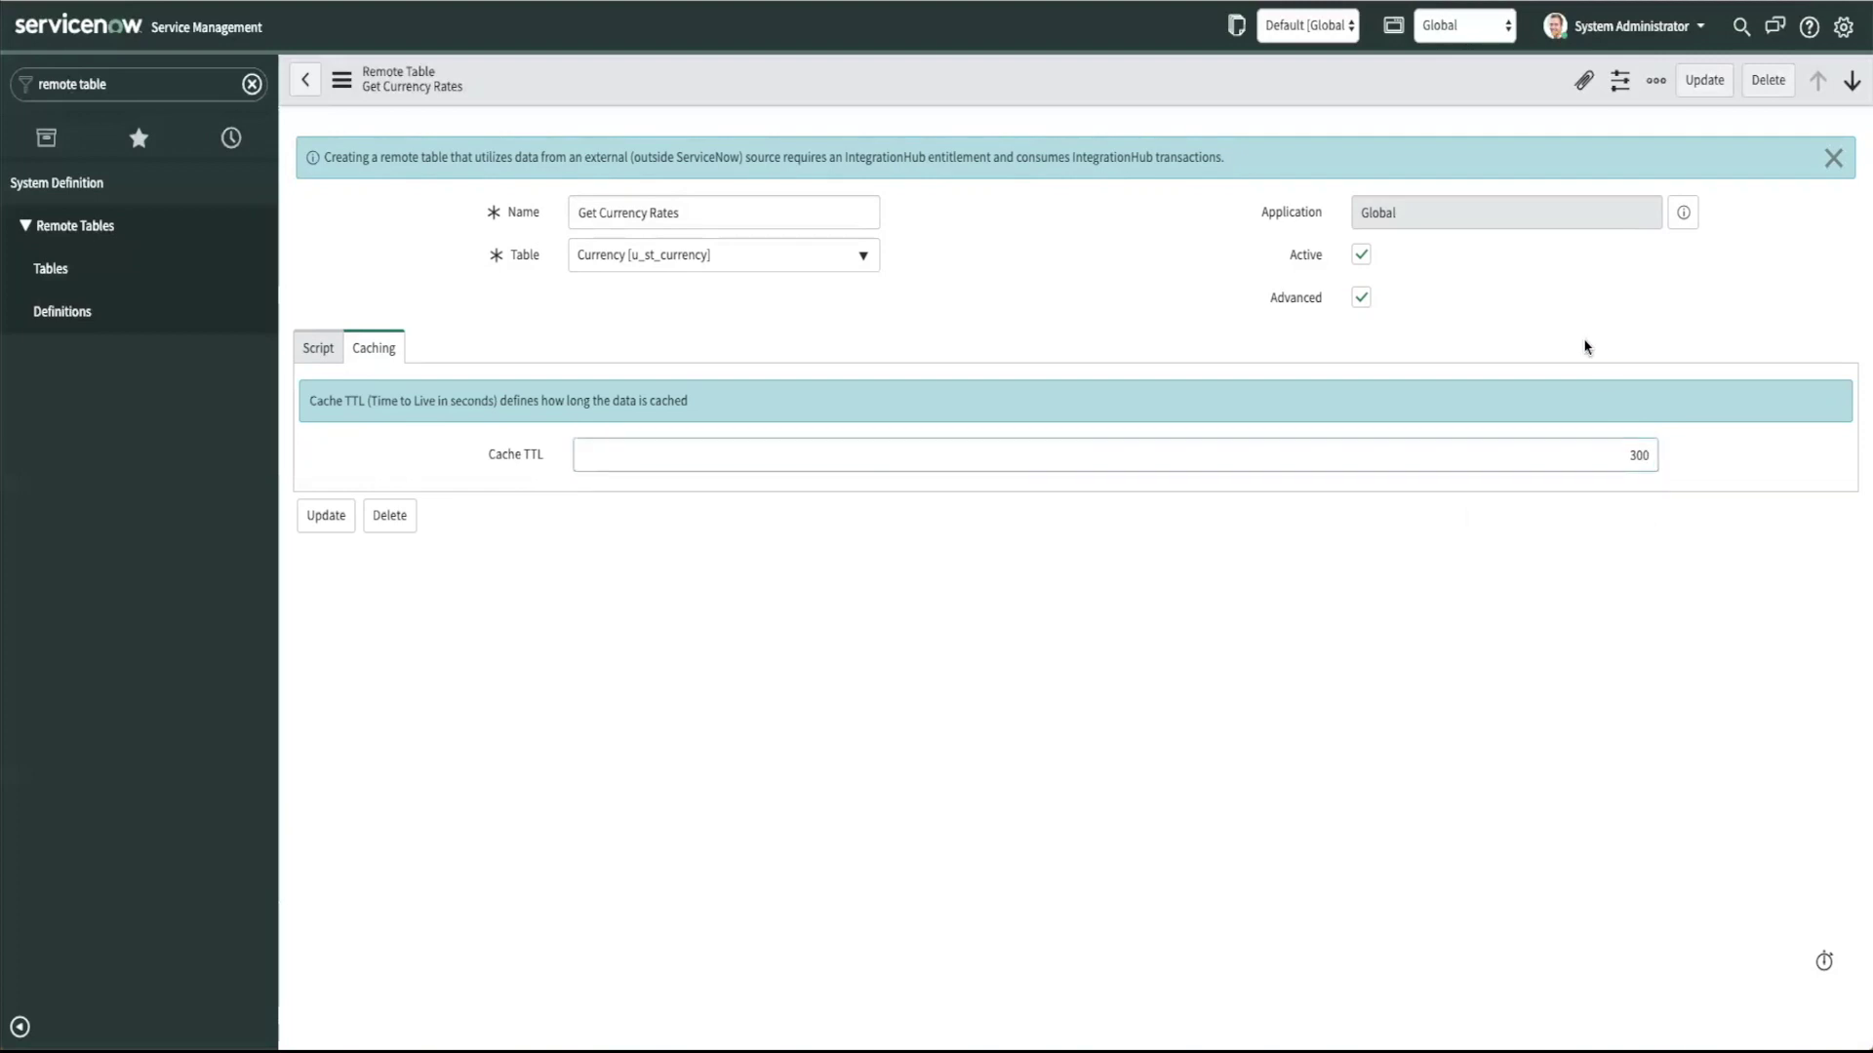
right_click(1338, 91)
left_click(1357, 97)
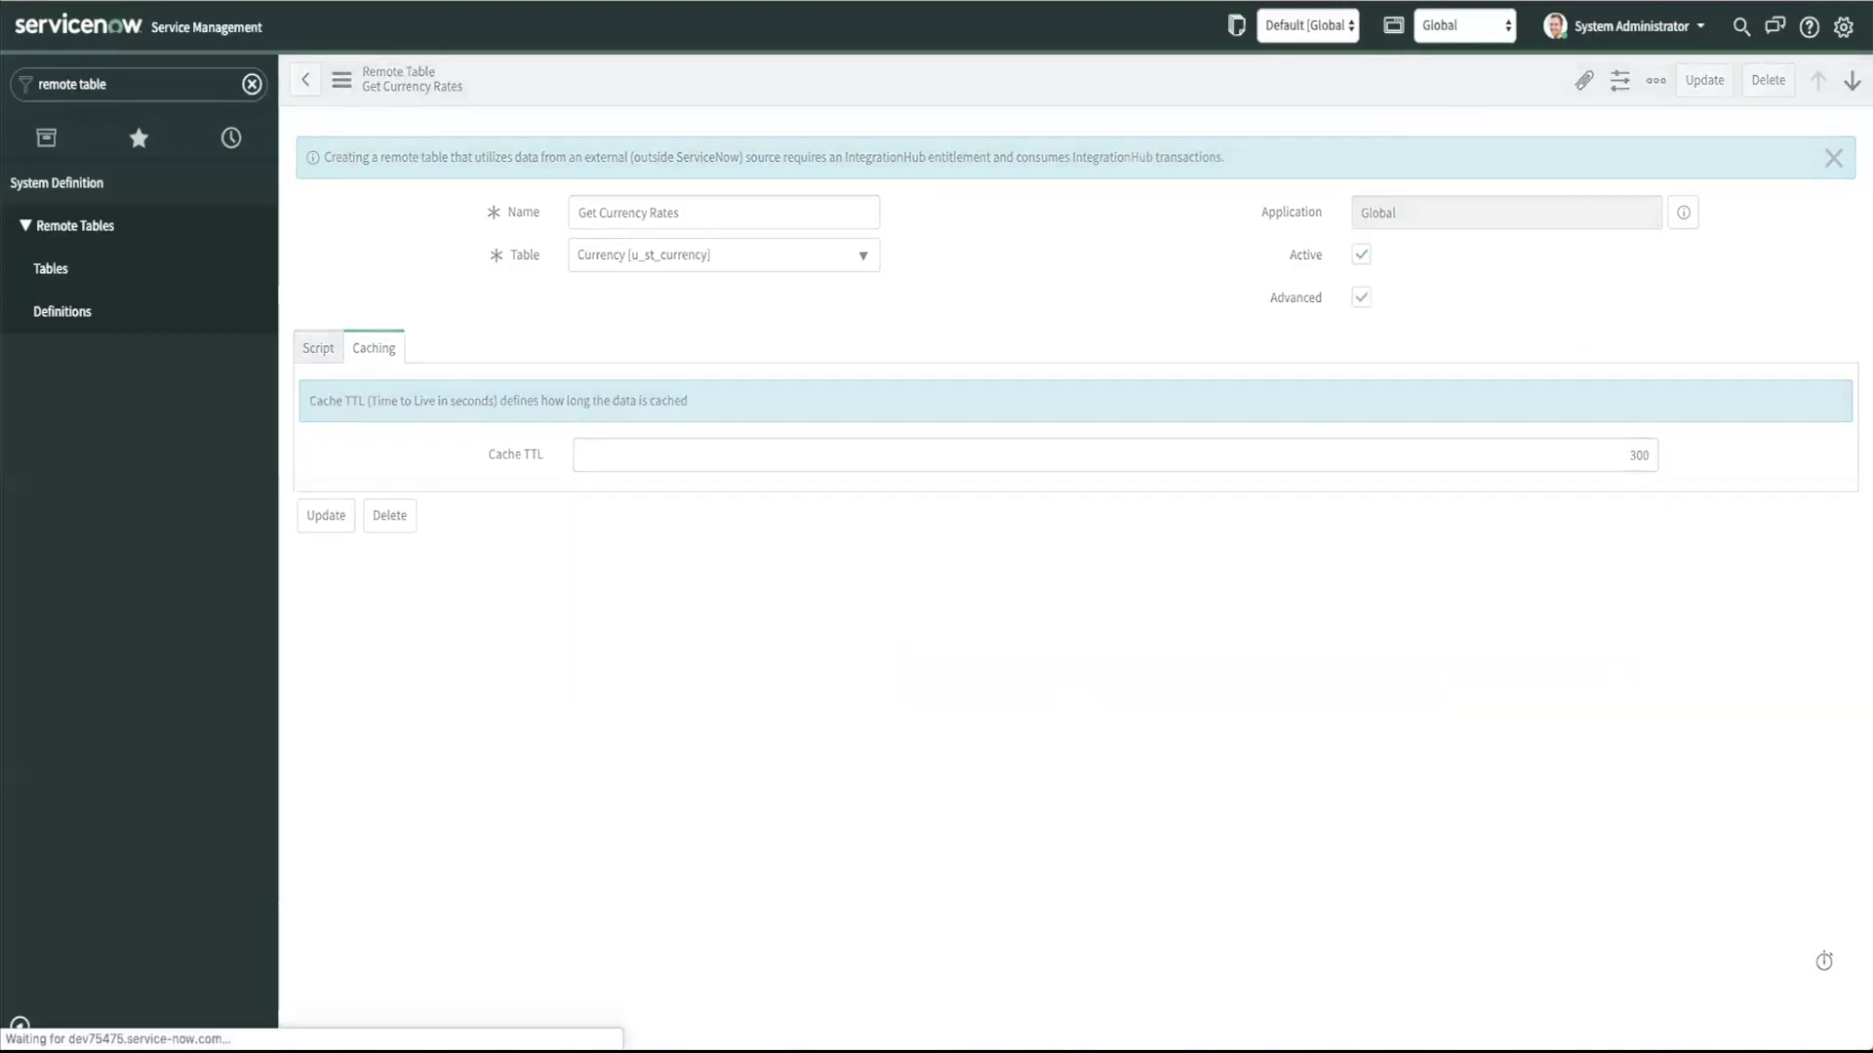